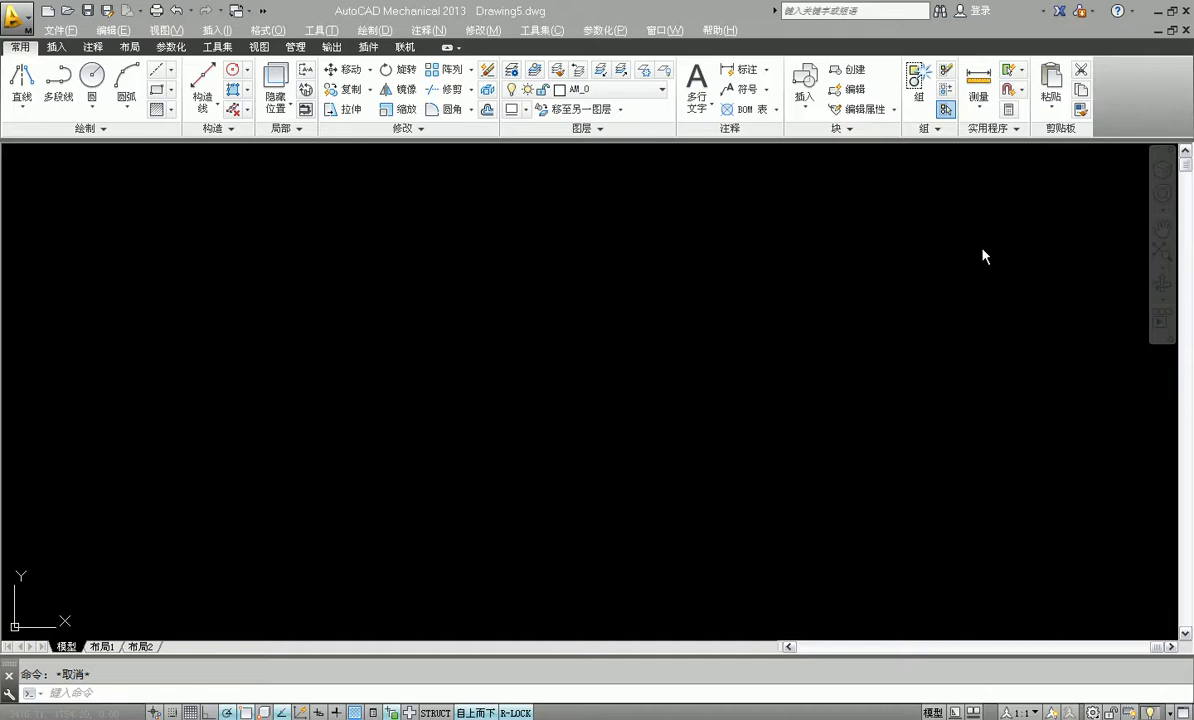
- Activate the empty Drawing5 drawing window before saving it under a new name
left_click(786, 397)
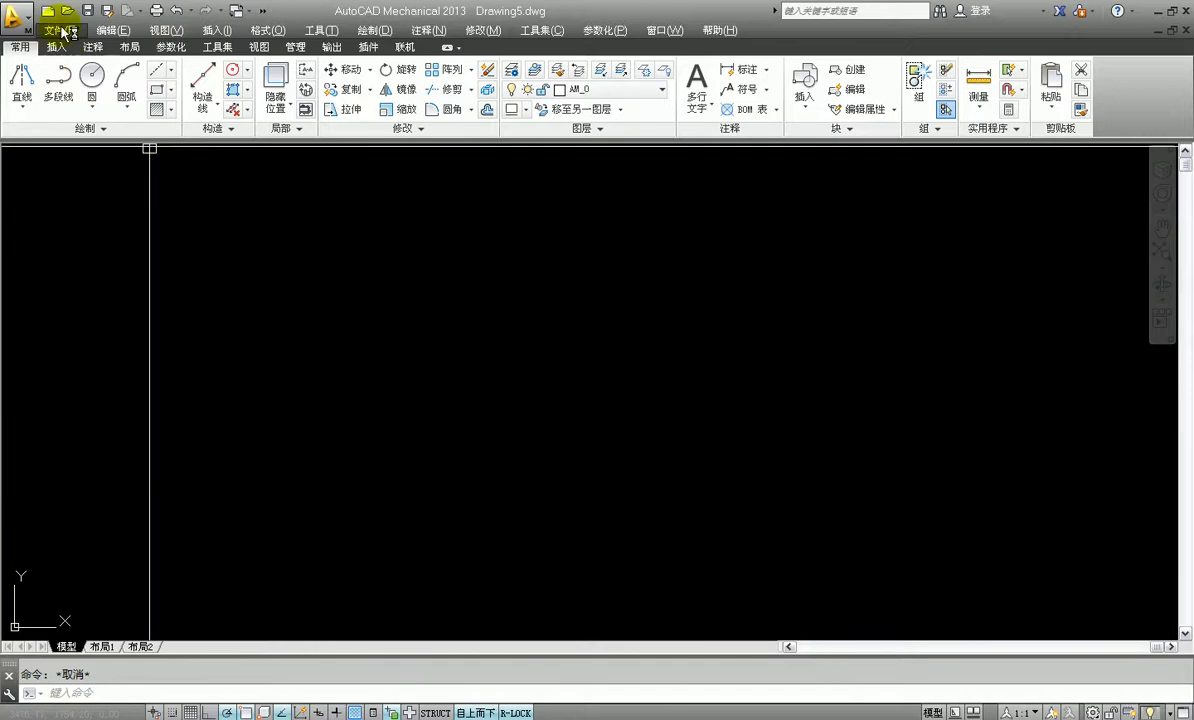
- Save the blank drawing as 销轴.dwg in D:\02, overwriting the existing 销轴.dwg
key("ctrl+s")
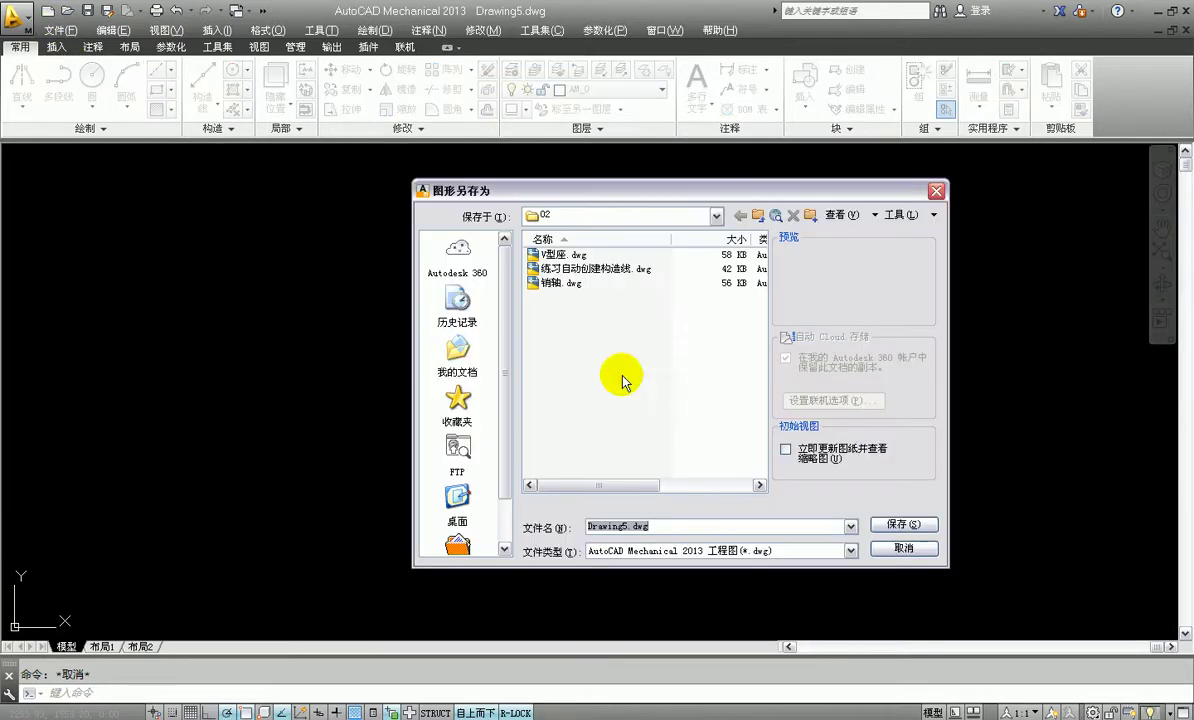
left_click(717, 217)
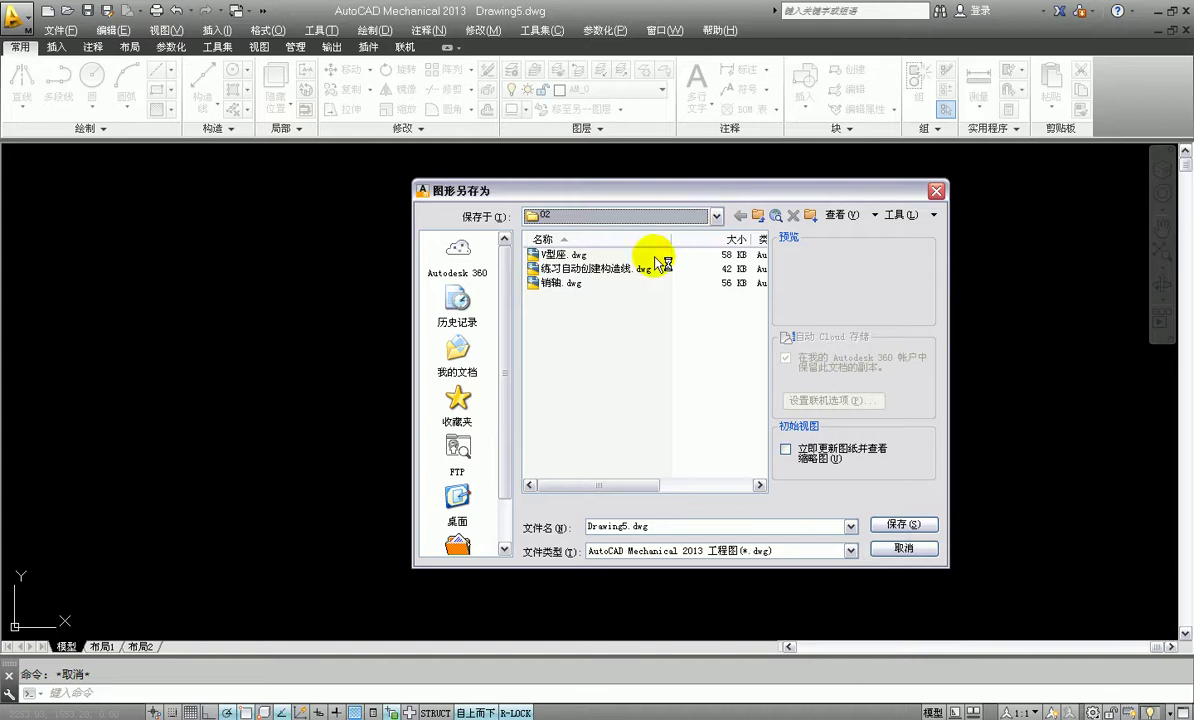
left_click(560, 214)
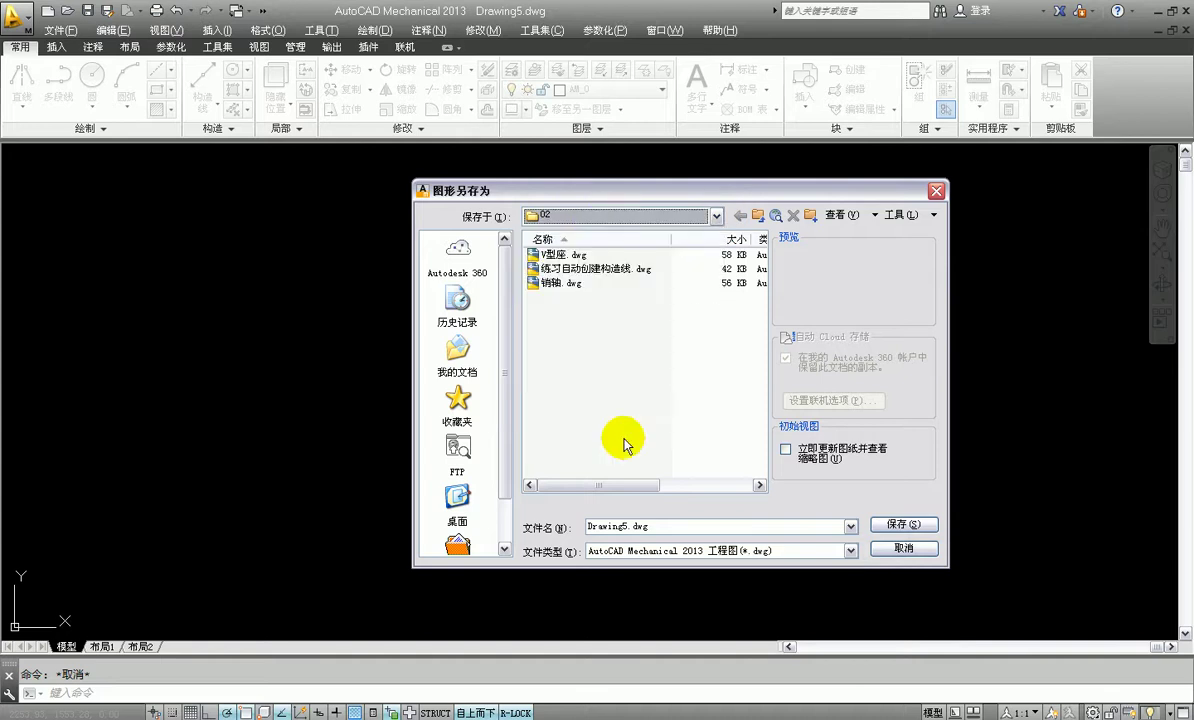
double_click(708, 523)
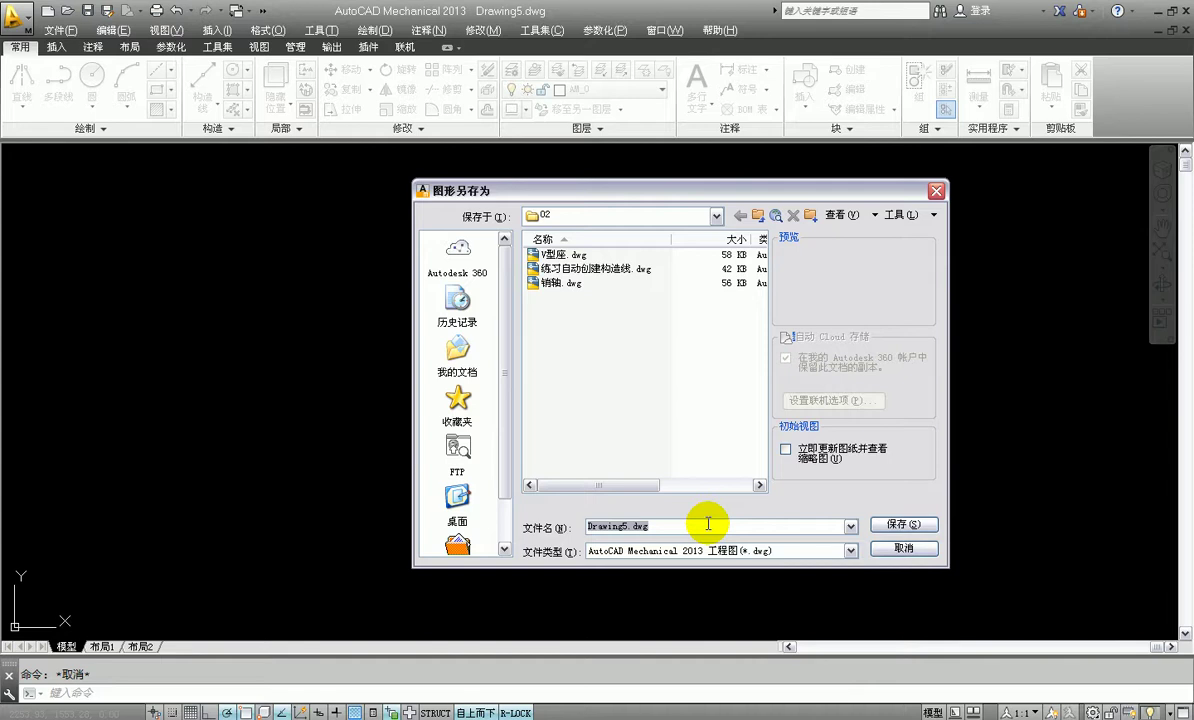
type("销轴")
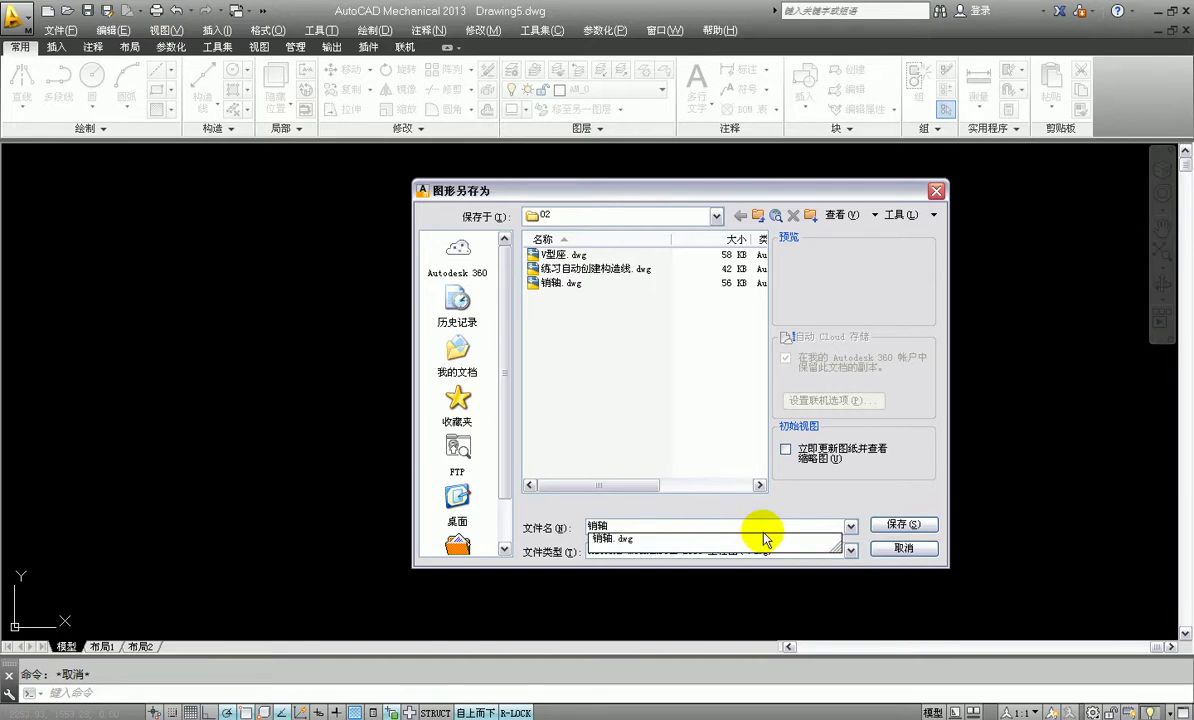
left_click(903, 524)
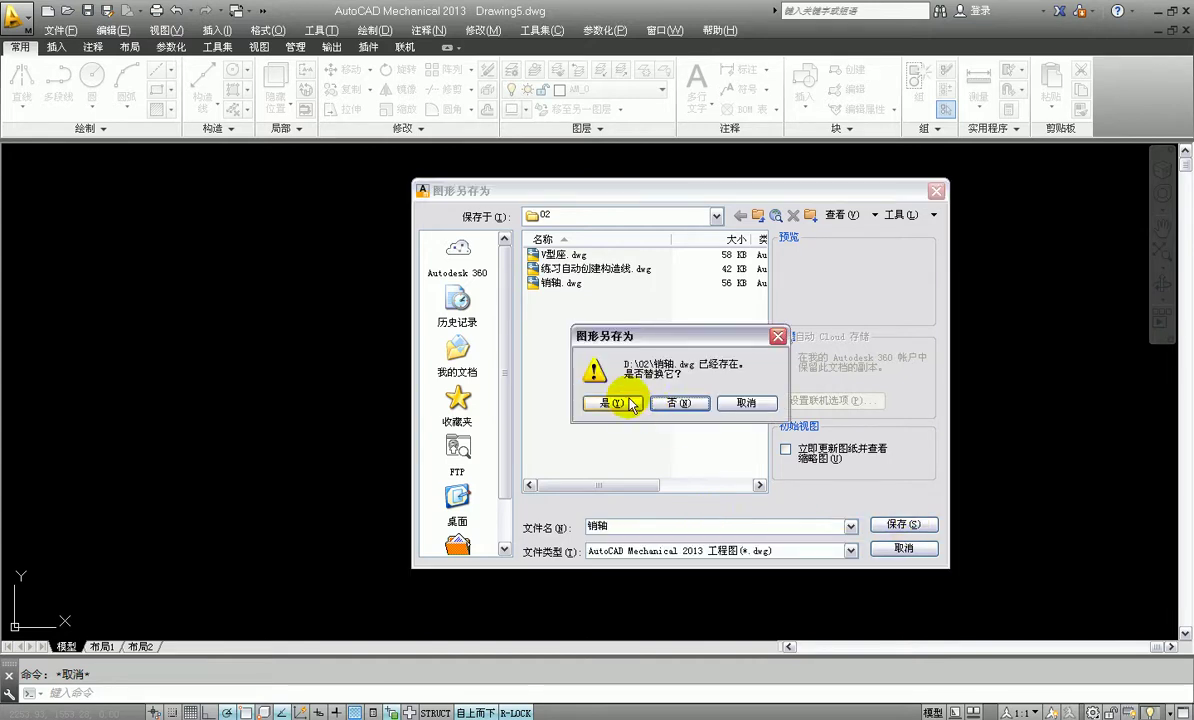
left_click(614, 403)
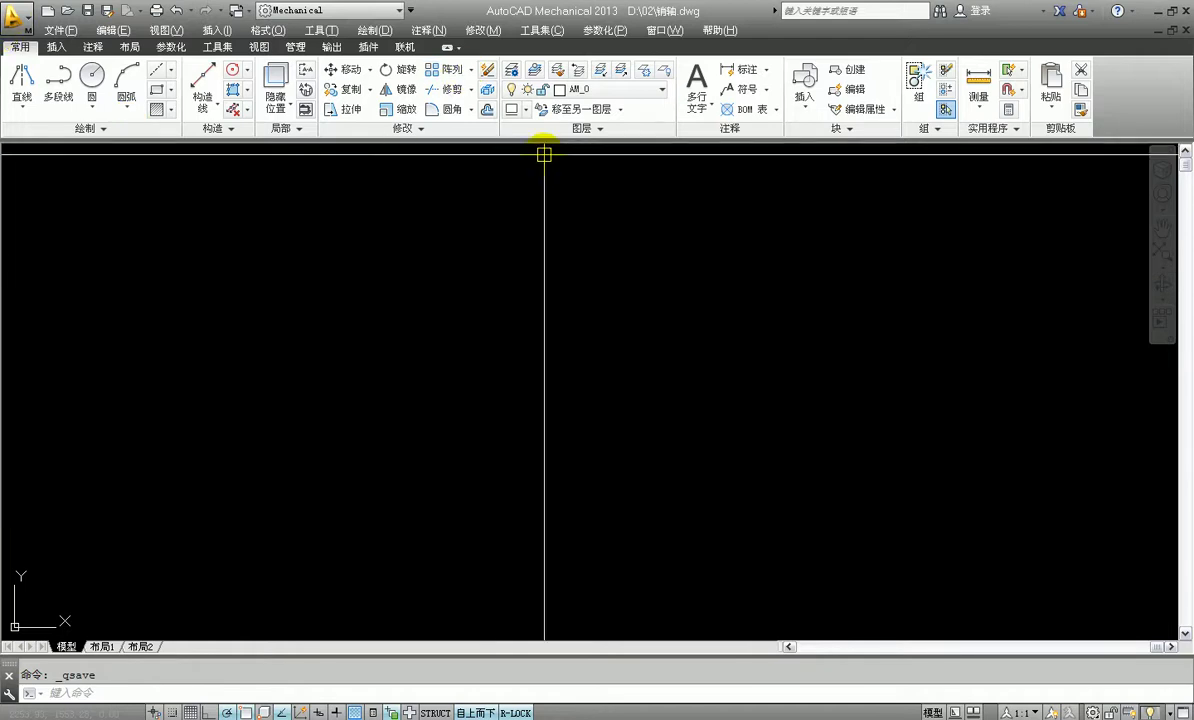
- Make cen the current layer and save the drawing
left_click(663, 91)
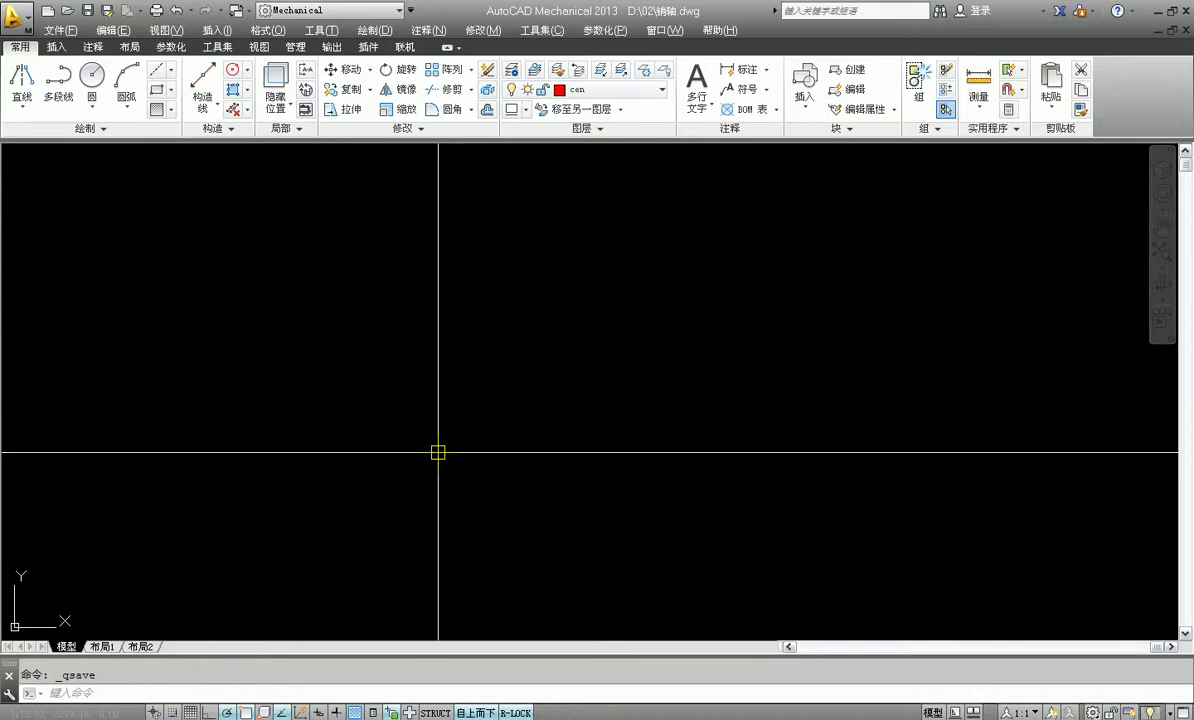
key("Escape")
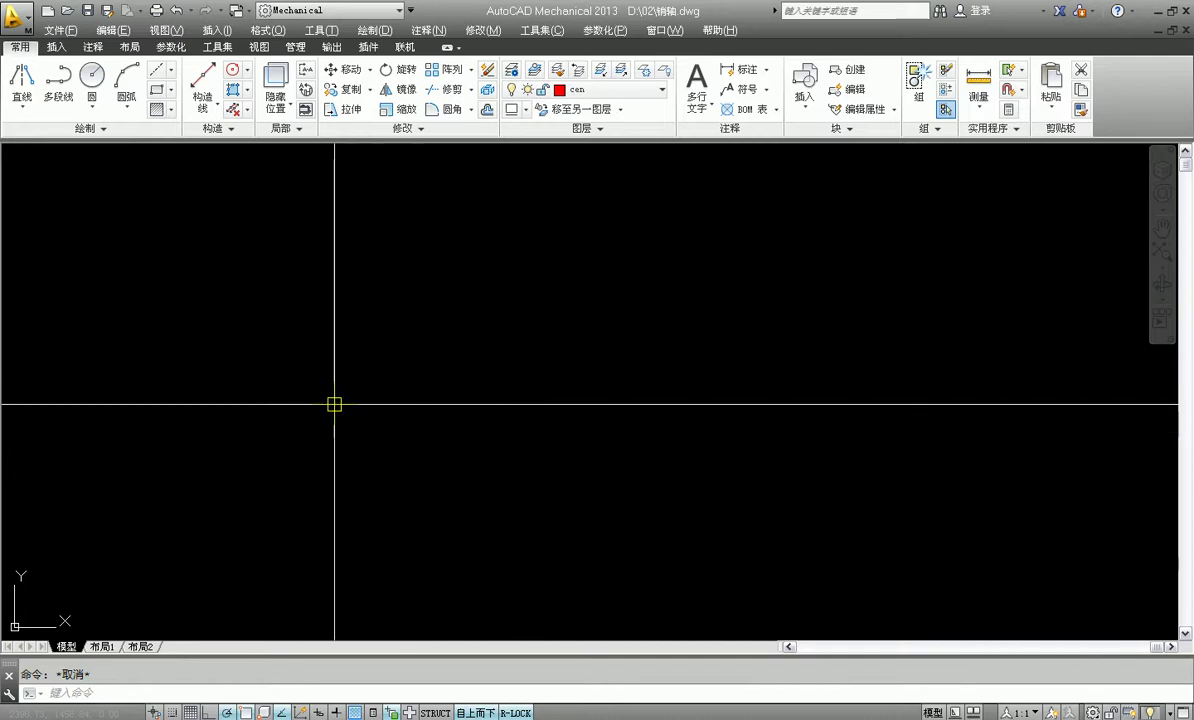
key("ctrl+s")
- Draw a 150-long horizontal centerline with Ortho turned on
type("l")
key("Return")
left_click(334, 442)
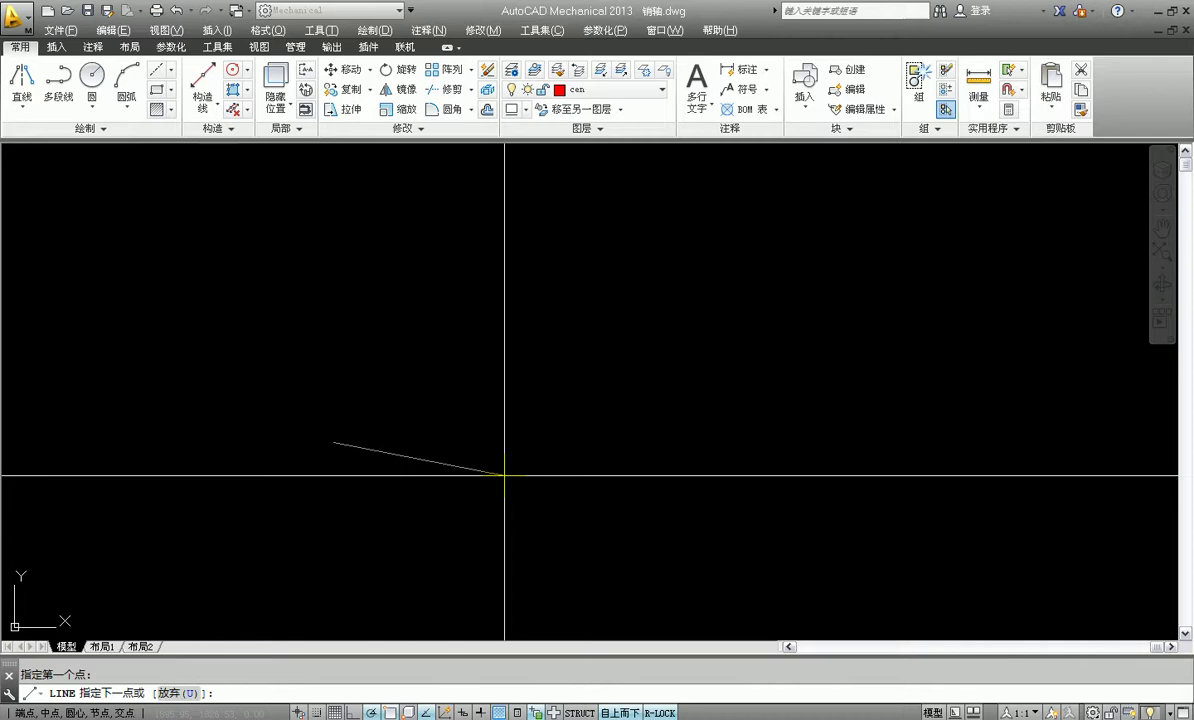
key("F8")
type("150")
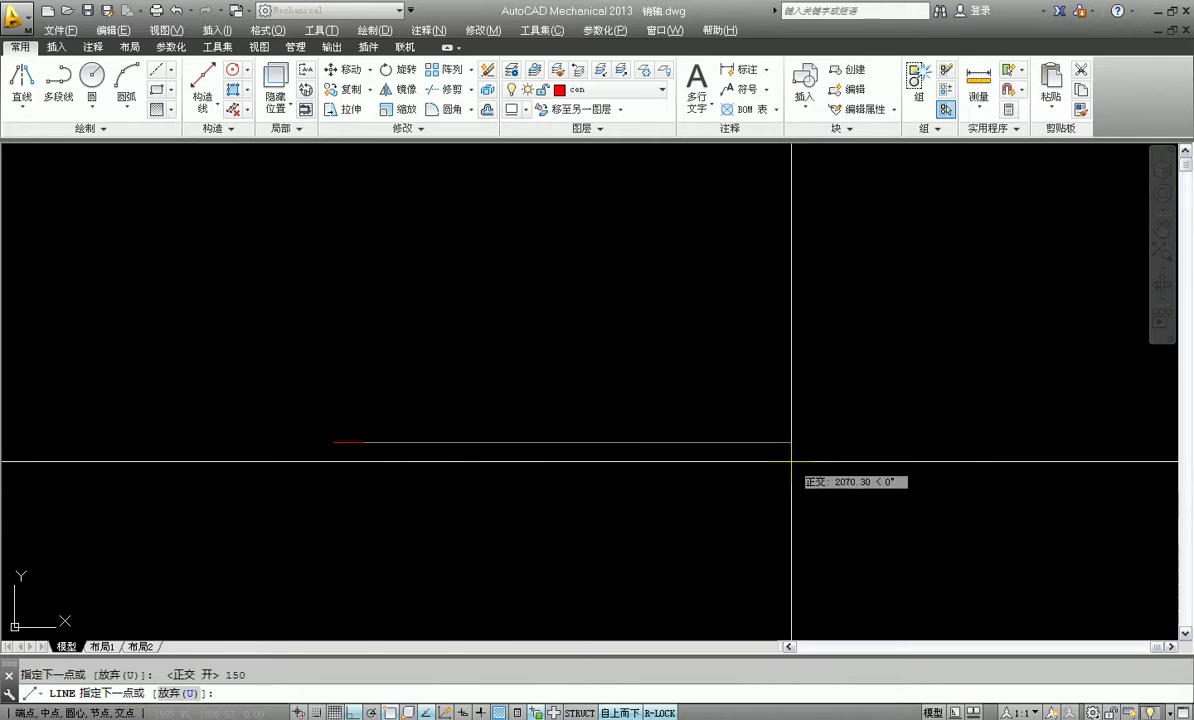
key("Return")
scroll(514, 490, "up", 5)
scroll(312, 461, "up", 4)
scroll(448, 496, "up", 2)
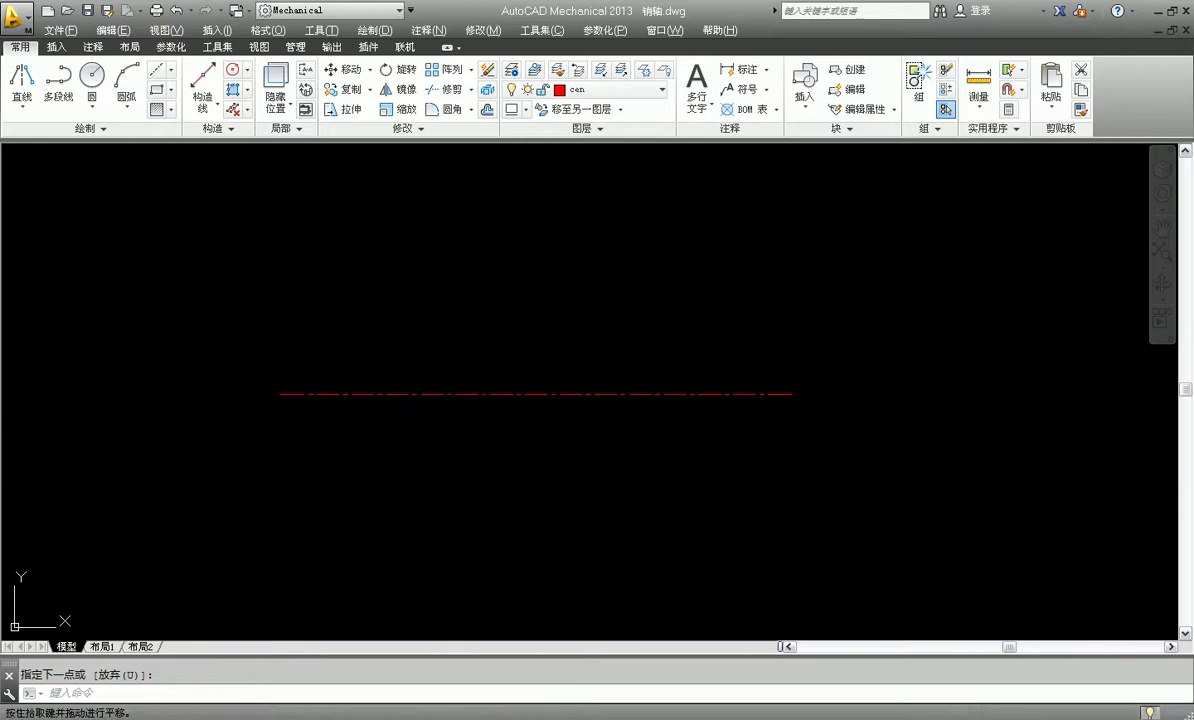
- Try a linear dimension on the centerline, then cancel it and recentre the view
type("dli")
key("Return")
key("Return")
left_click(608, 394)
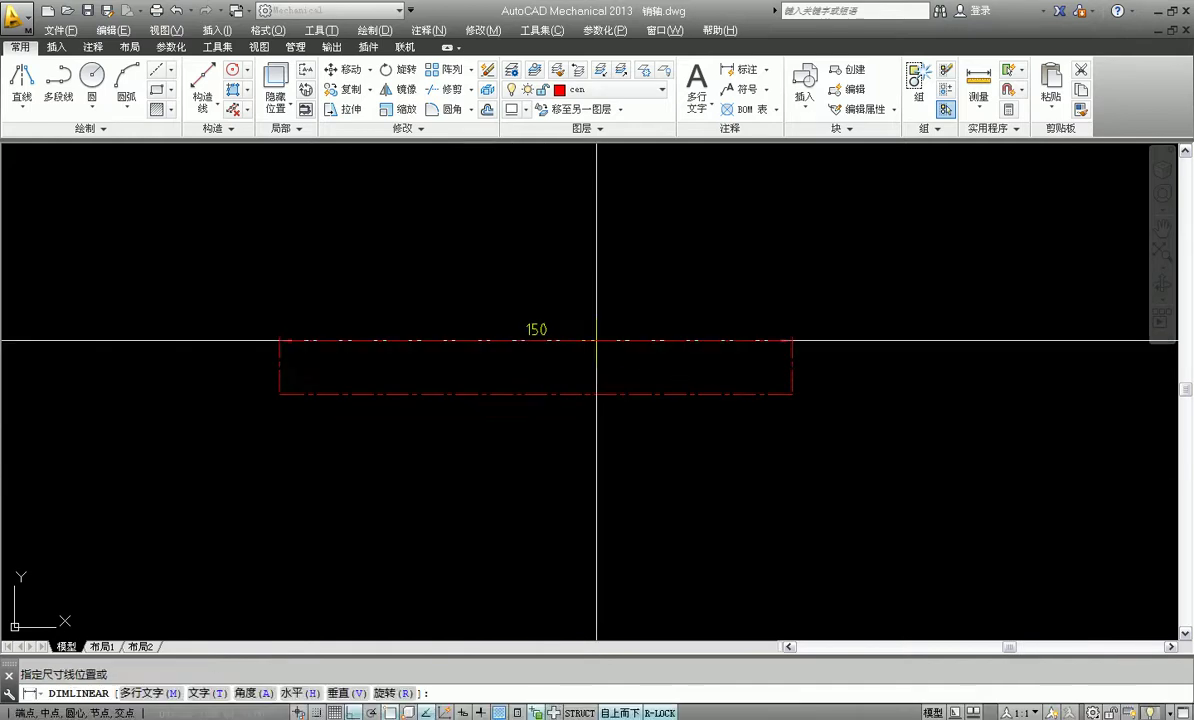
key("Escape")
middle_click_drag(515, 408, 528, 421)
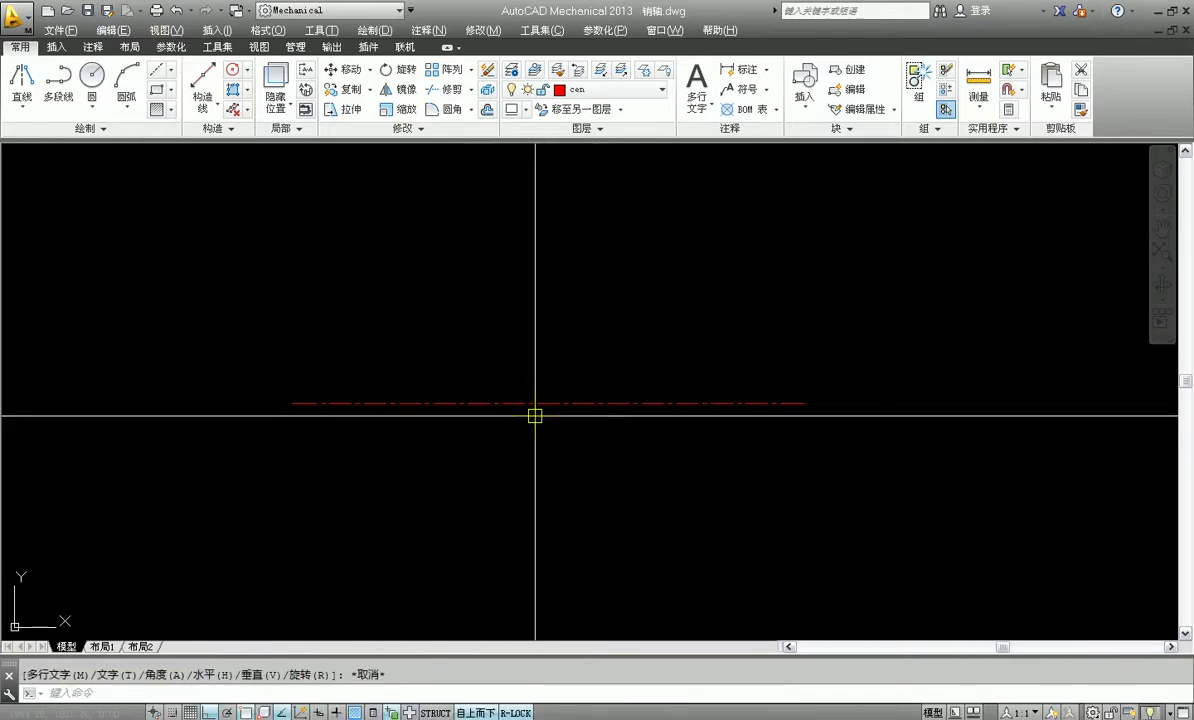
key("Escape")
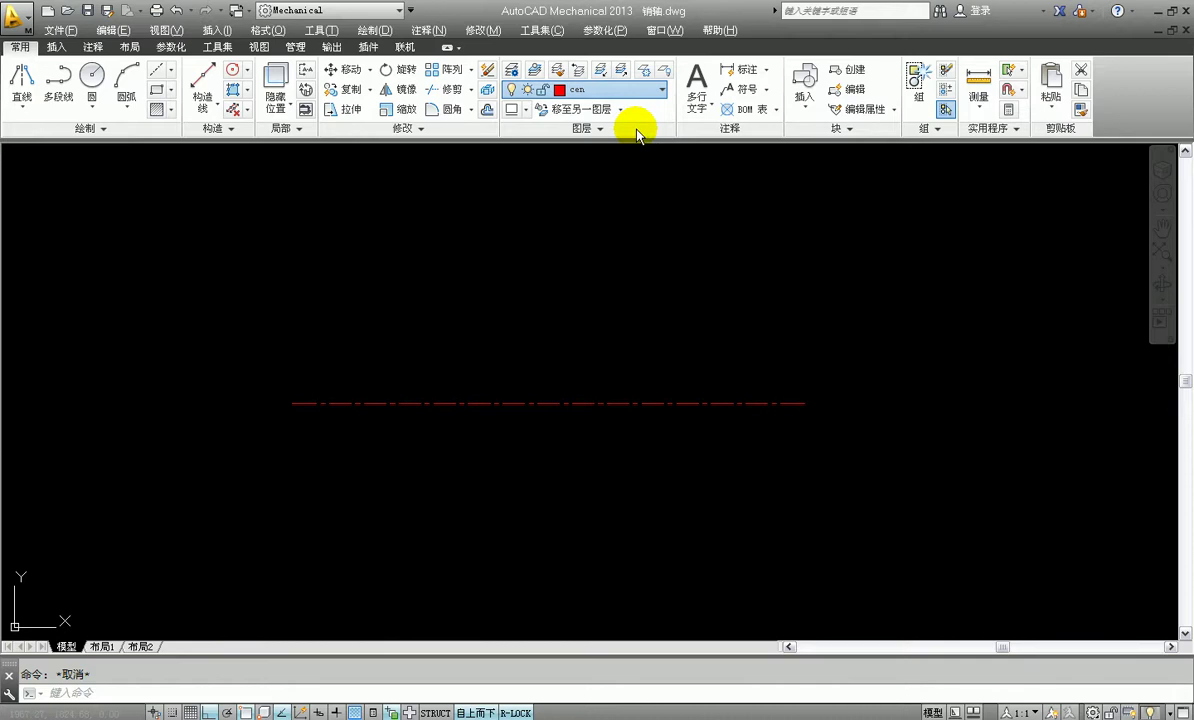
- On layer AM_0, draw a 40 by 24 rectangle above the centerline
left_click(514, 395)
type("rec")
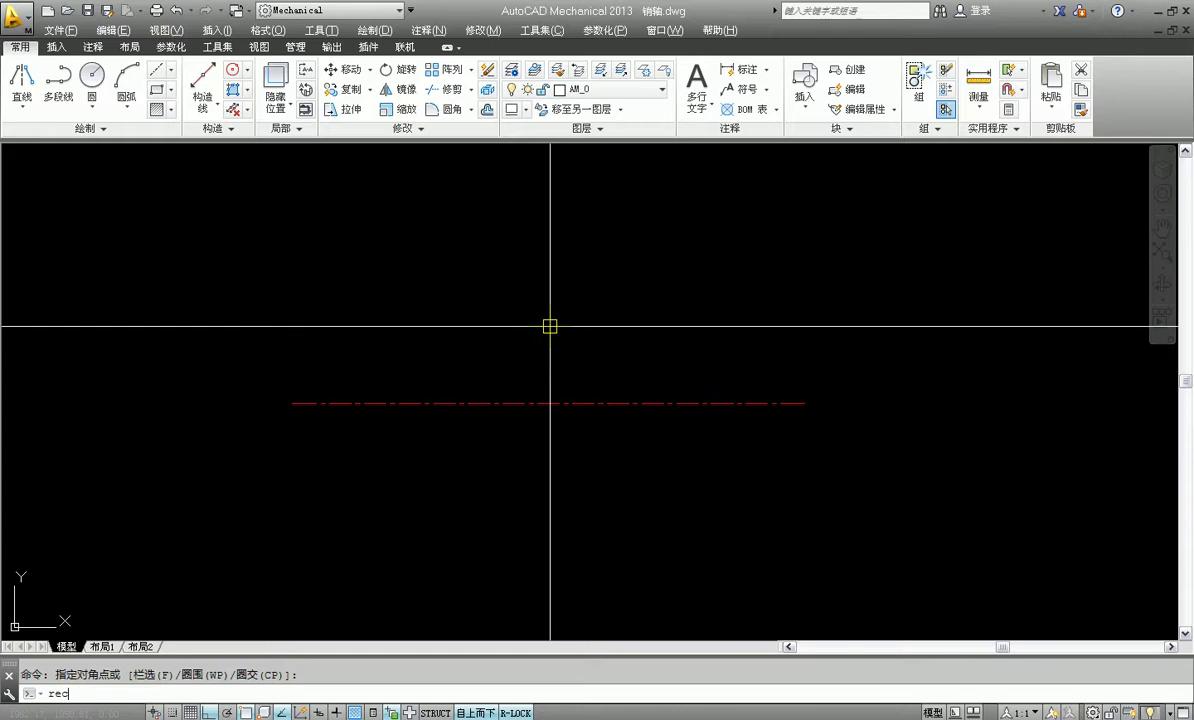
key("Return")
left_click(428, 259)
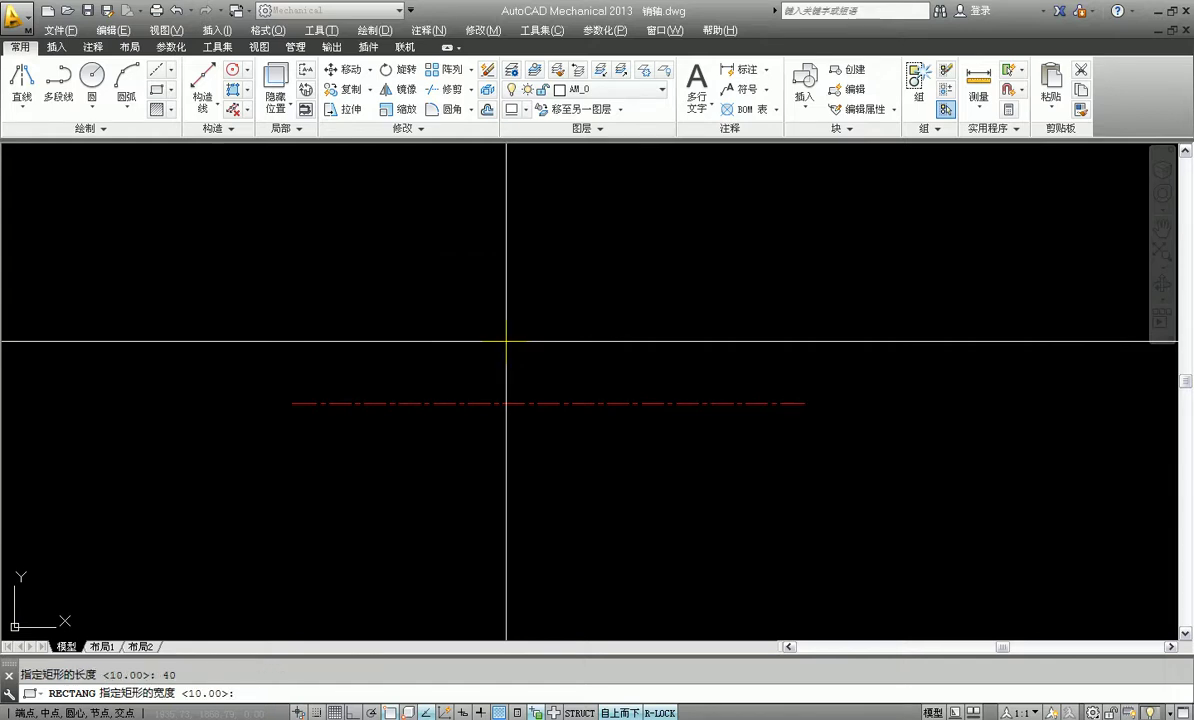
type("24")
key("Return")
left_click(508, 345)
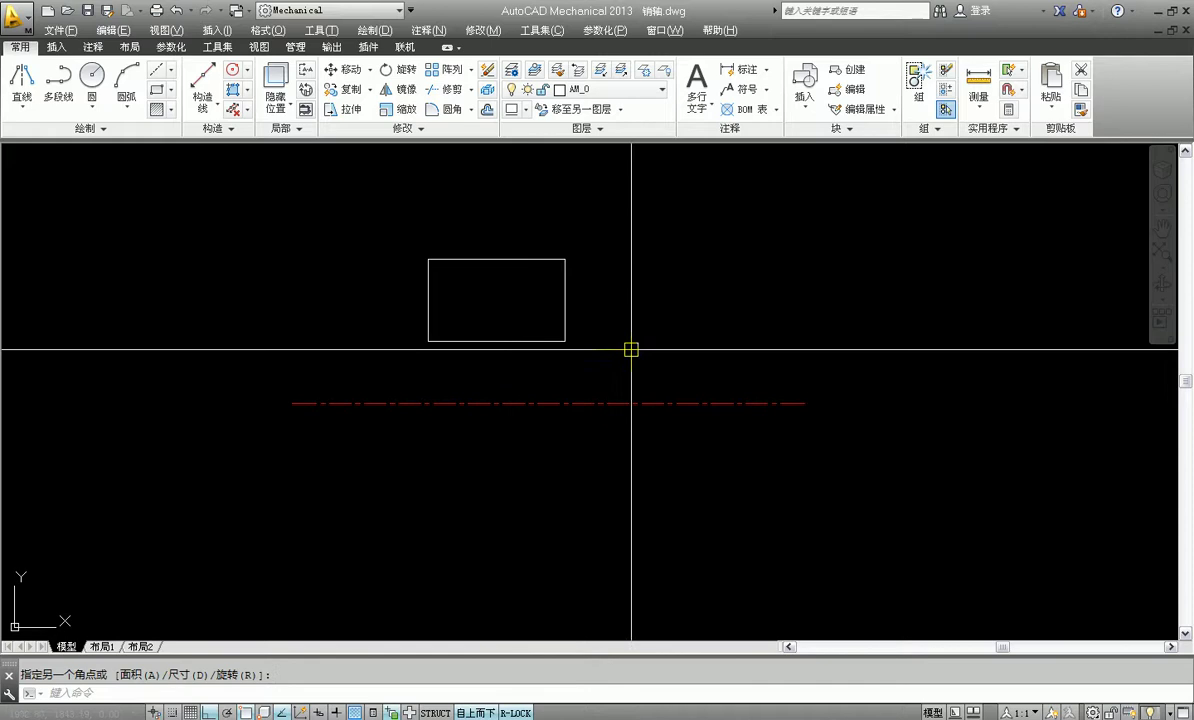
mouse_move(560, 348)
middle_mouse_down()
mouse_move(446, 373)
mouse_move(418, 392)
mouse_move(381, 373)
middle_mouse_up()
key("Escape")
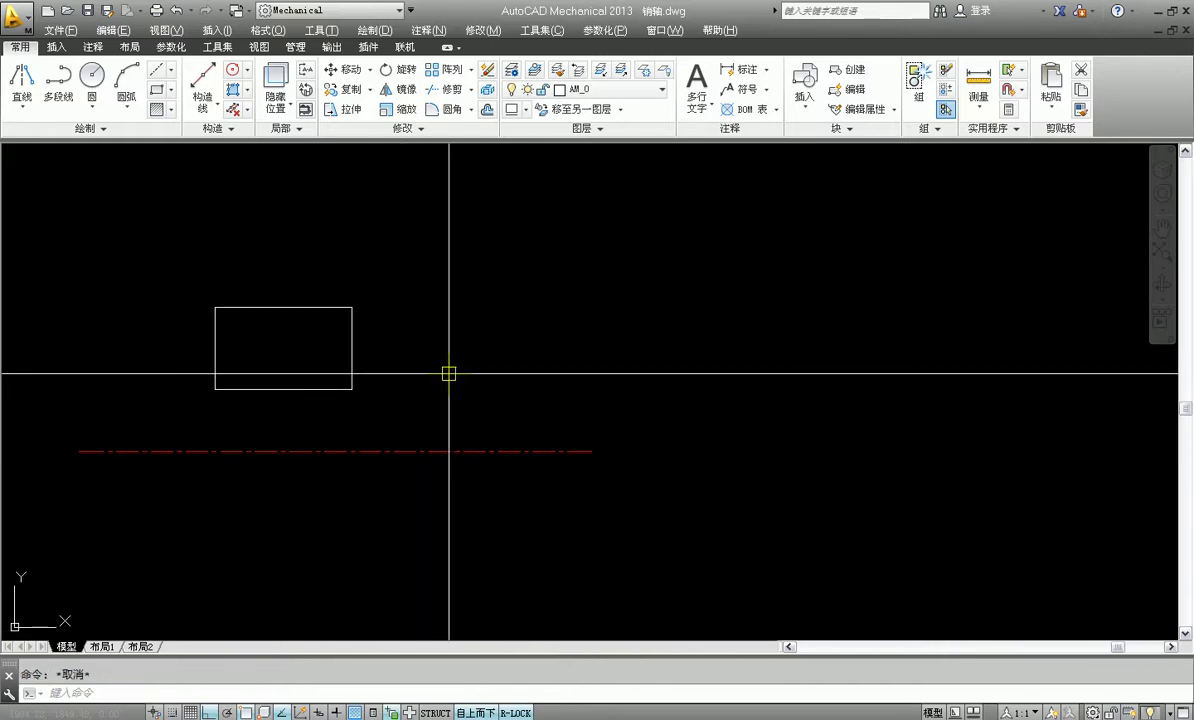
- Draw a tall narrow 12 by 32 rectangle using RECTANG dimensions
type("rec")
key("Return")
left_click(438, 258)
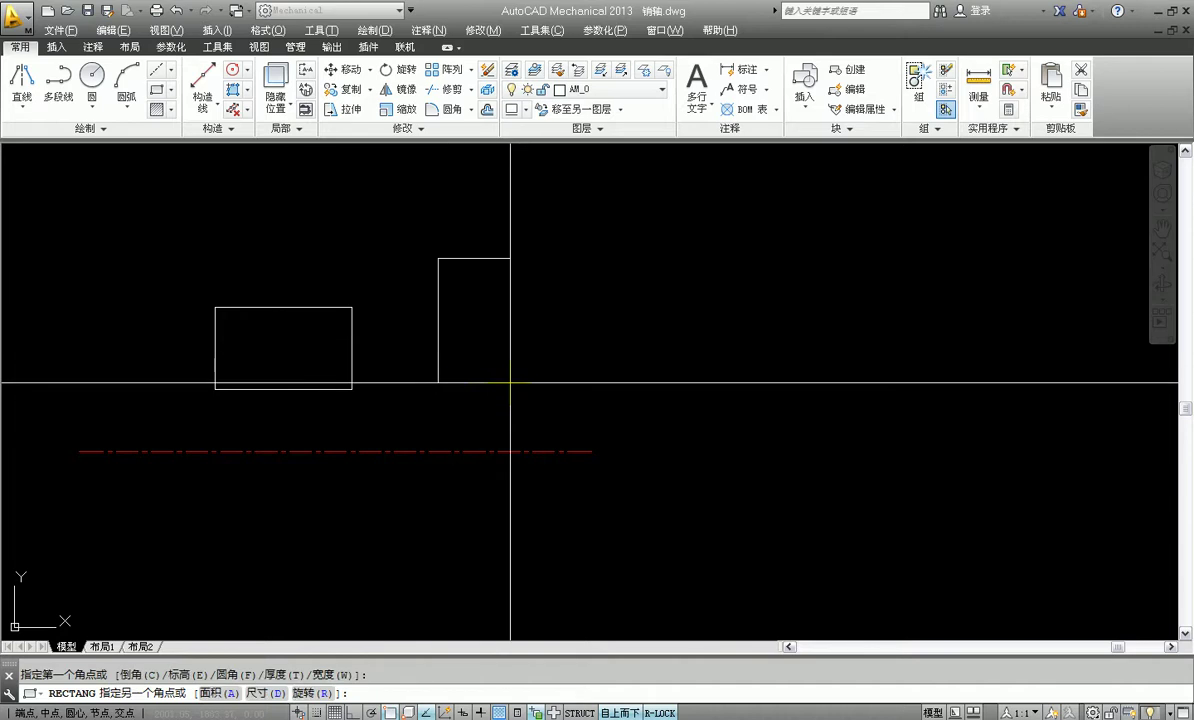
key("Return")
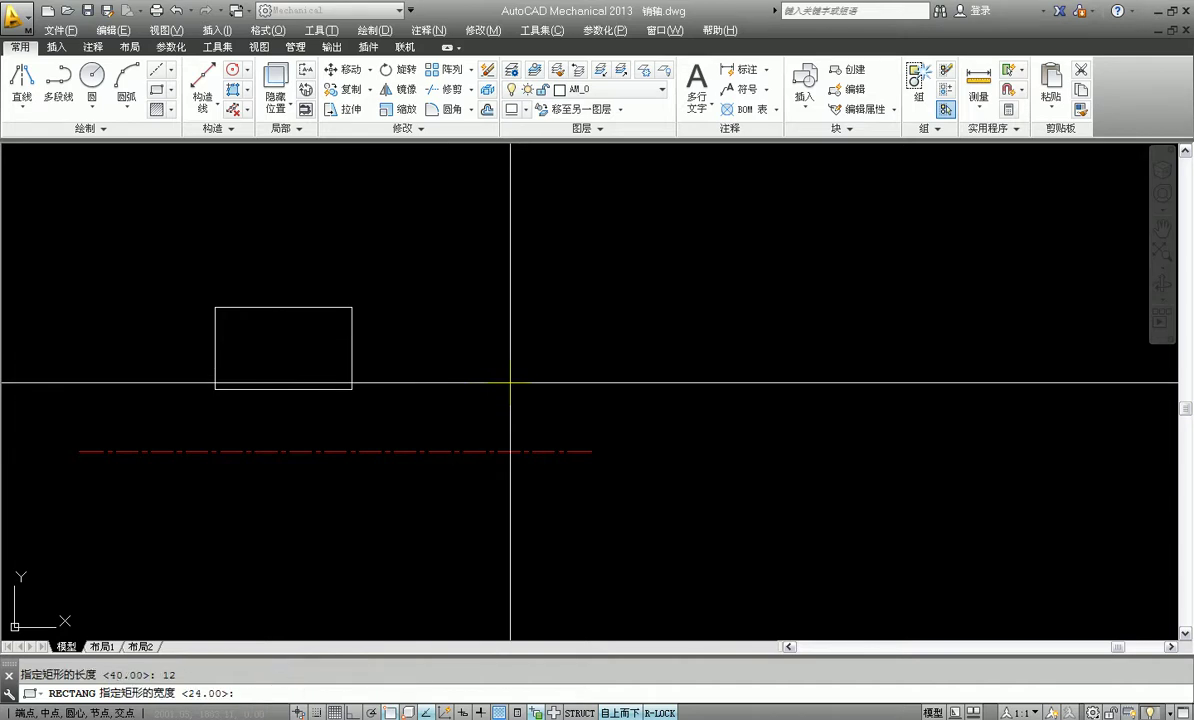
left_click(508, 382)
middle_click_drag(506, 381, 392, 354)
type("re")
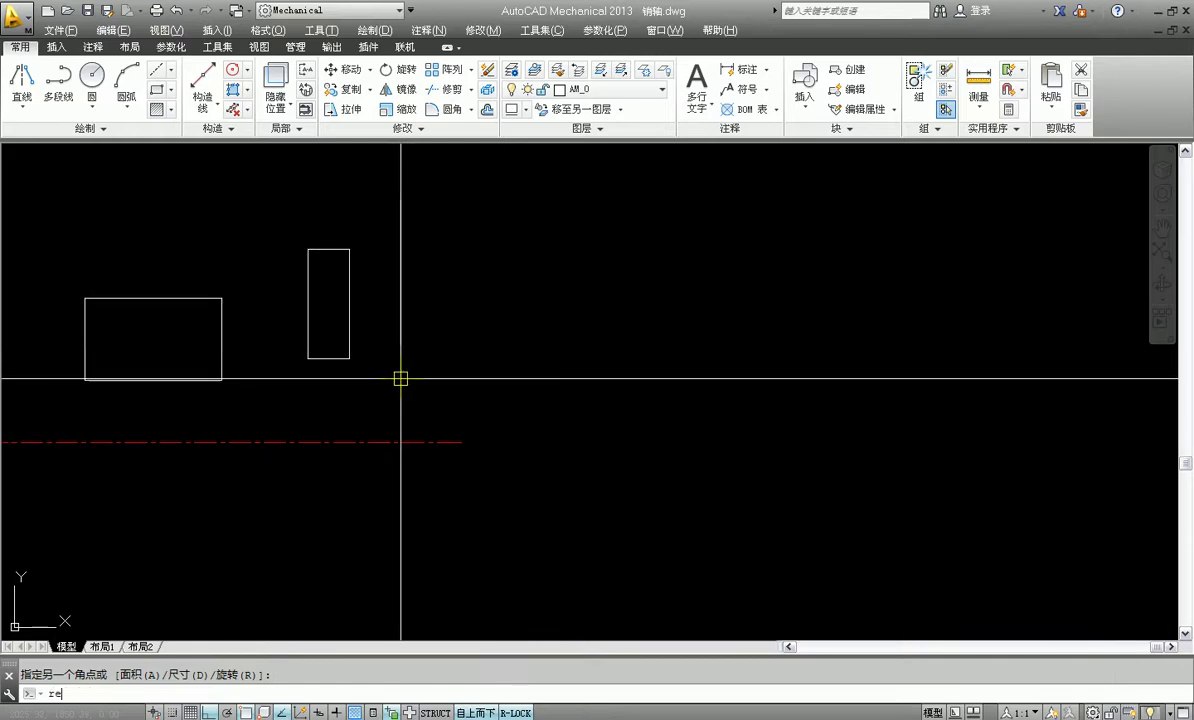
key("Return")
- Finish the third rectangle at 68 by 24
left_click(421, 278)
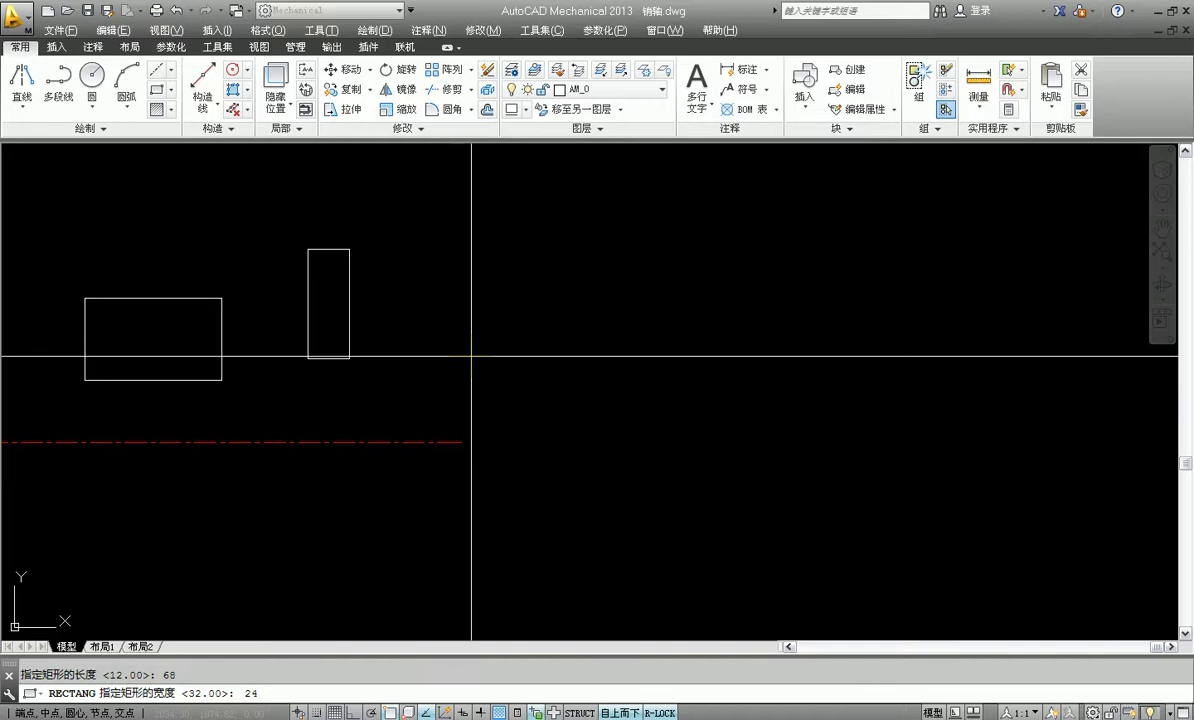
left_click(458, 341)
middle_click_drag(610, 312, 512, 322)
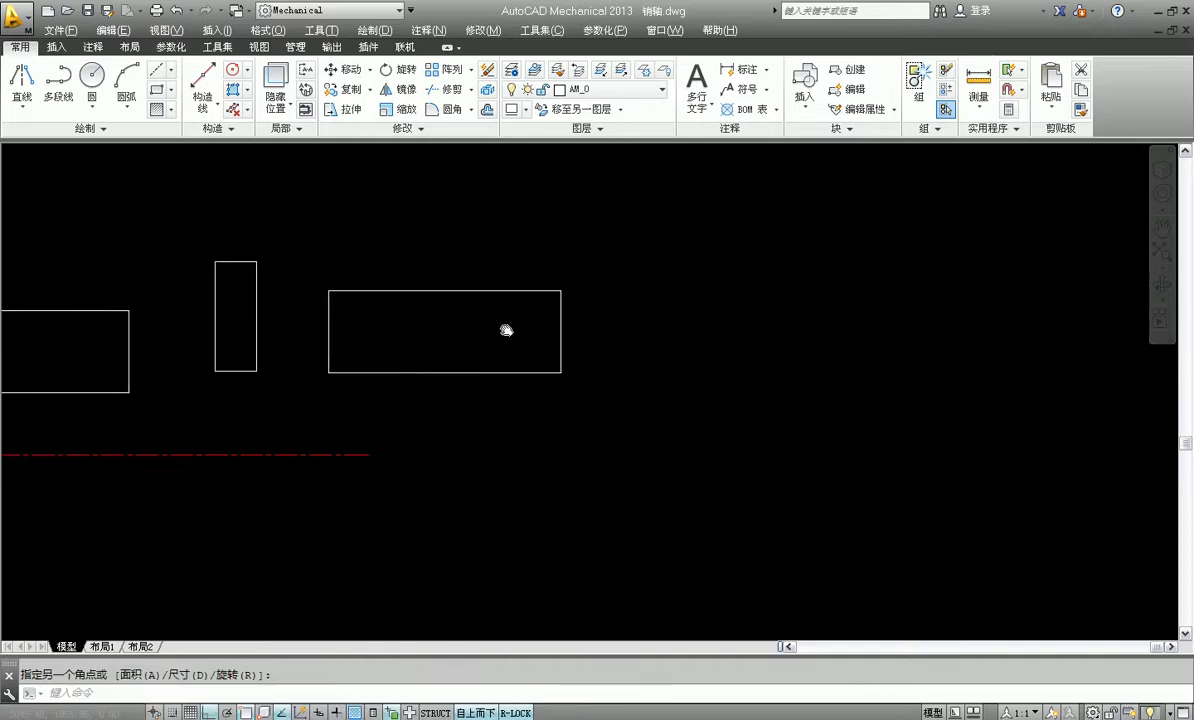
key("Escape")
type("re")
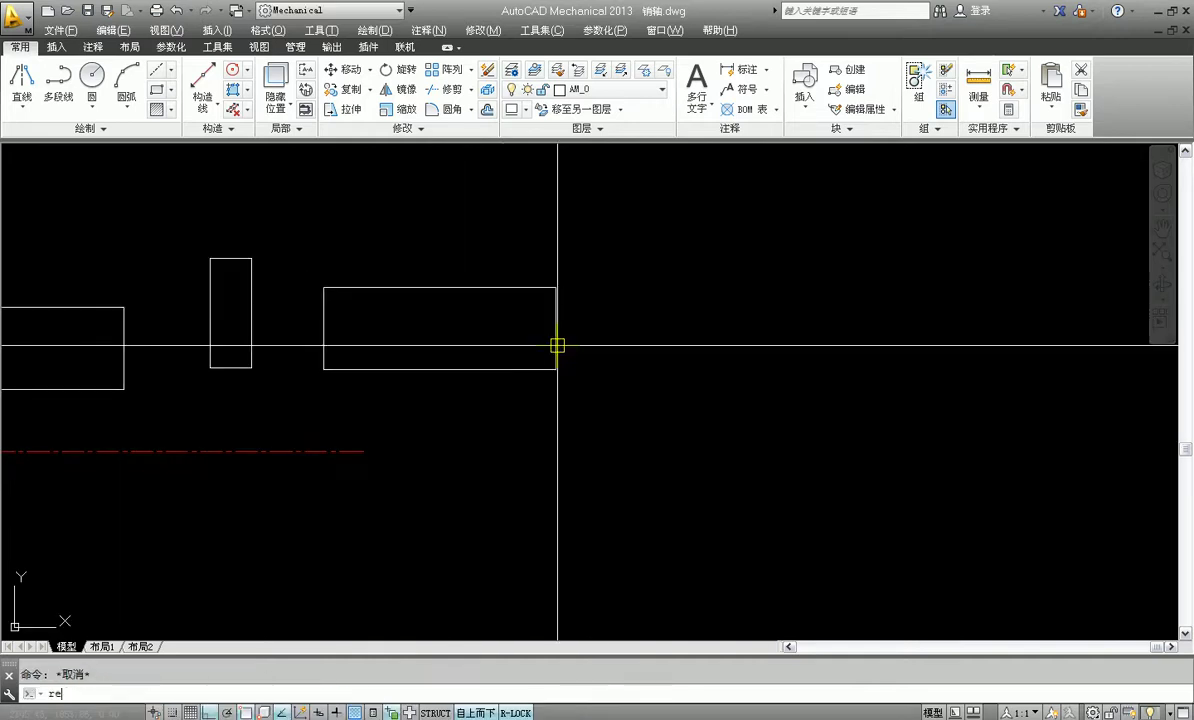
- Draw a 7 by 20 rectangle using RECTANG dimensions
type("c")
key("Return")
left_click(630, 282)
type("d")
key("Return")
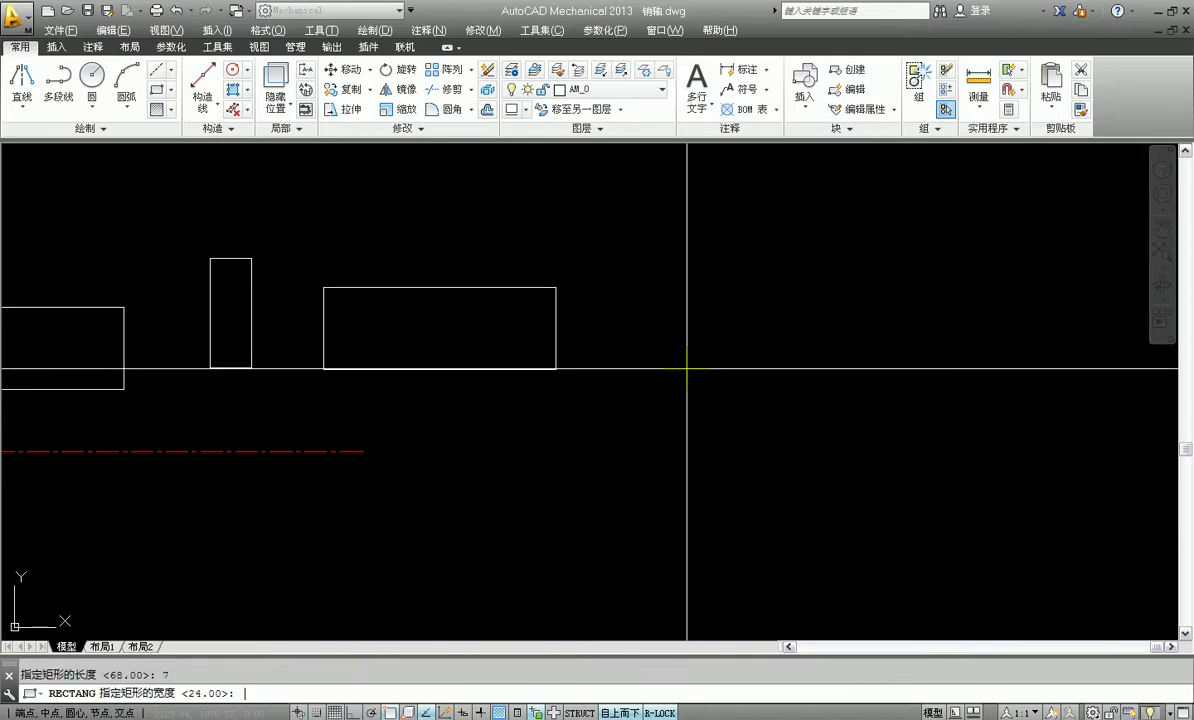
key("Return")
scroll(541, 403, "up", 2)
scroll(538, 403, "down", 2)
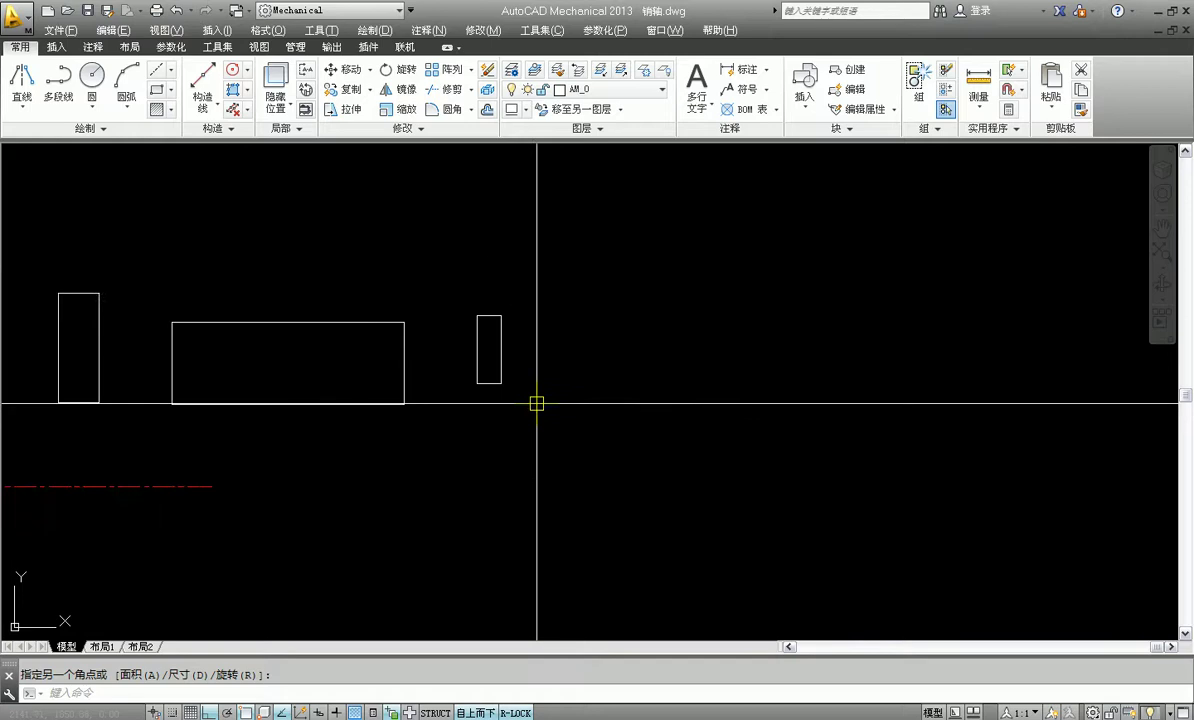
scroll(489, 401, "down", 4)
scroll(489, 401, "up", 2)
- Draw a 10 by 16 rectangle
type("c")
key("Return")
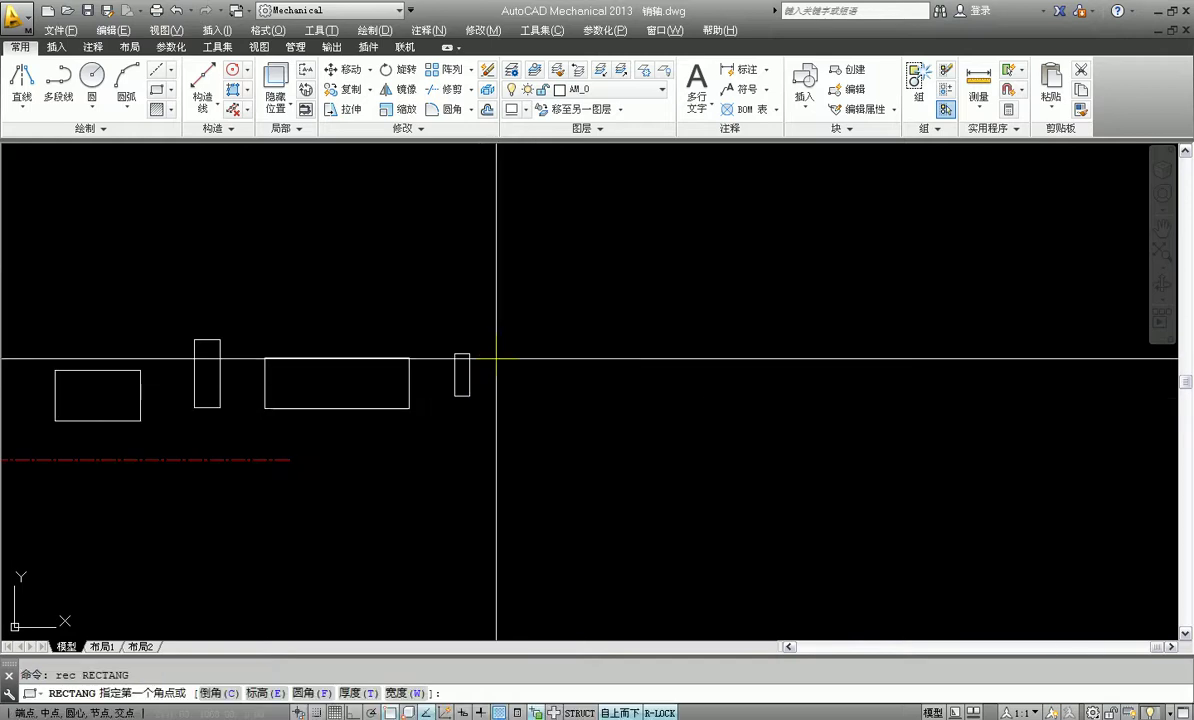
left_click(498, 355)
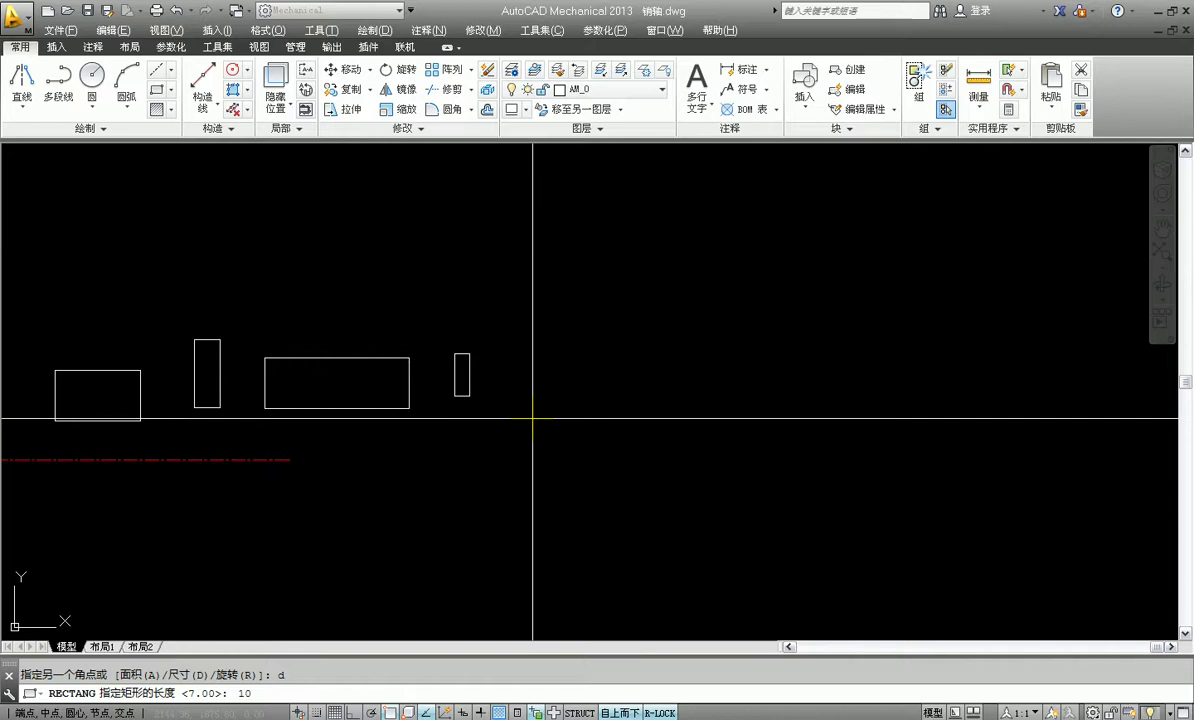
key("Return")
scroll(533, 418, "up", 4)
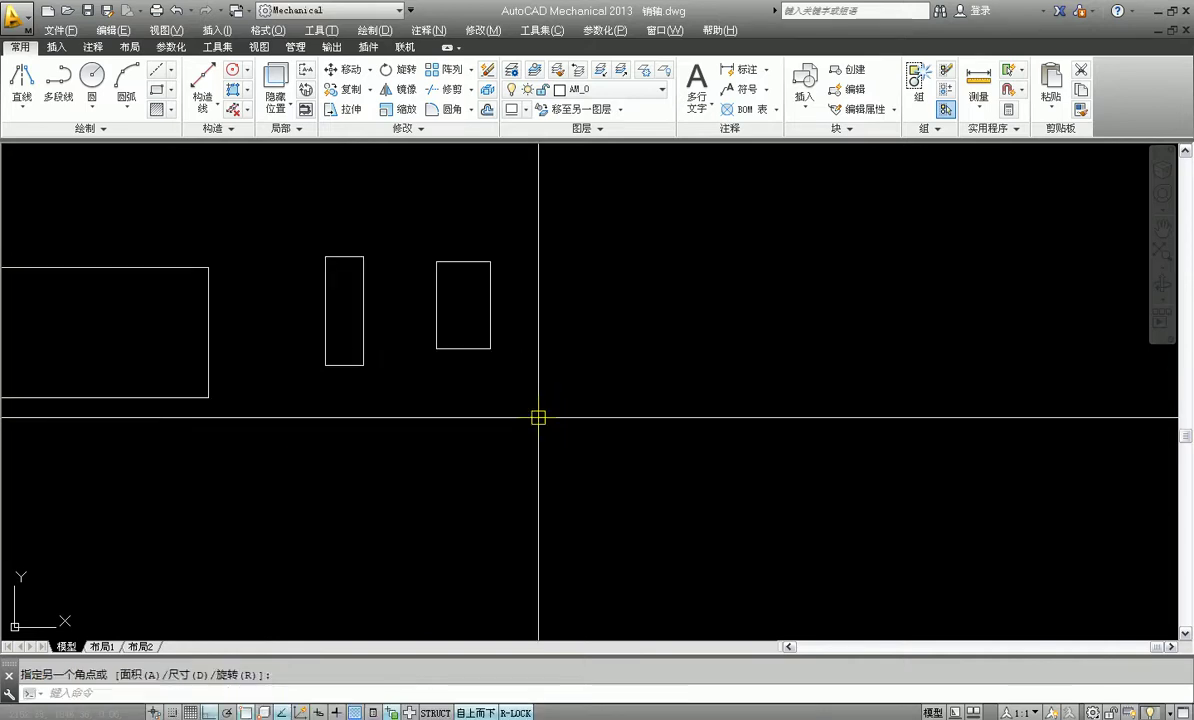
type("rec")
- Draw a 7 by 16 rectangle and end the rectangle command
key("Return")
left_click(564, 303)
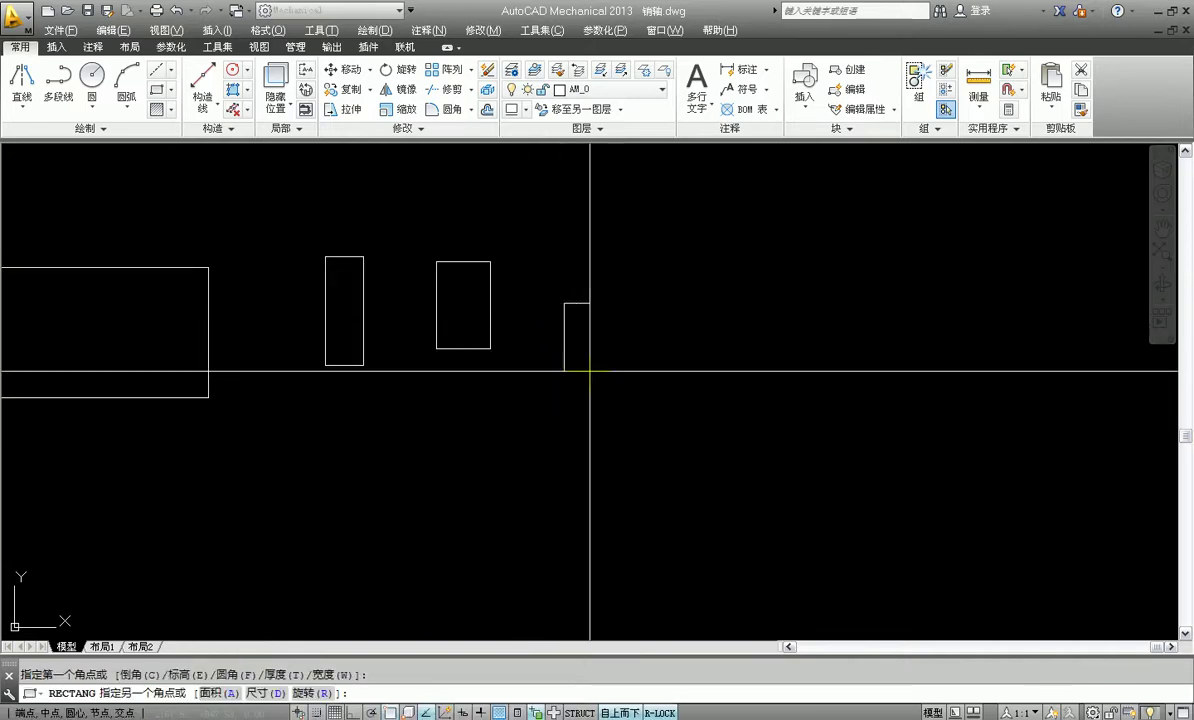
type("d")
key("Return")
type("7")
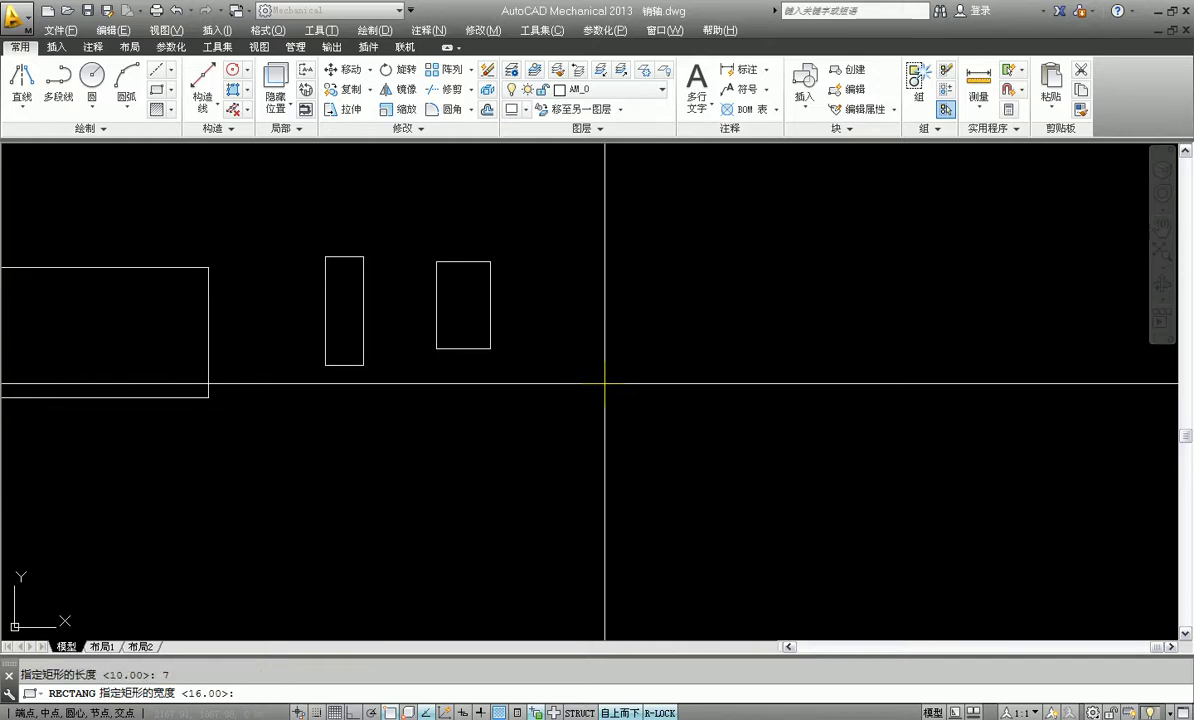
key("Return")
scroll(592, 408, "down", 4)
scroll(395, 408, "up", 4)
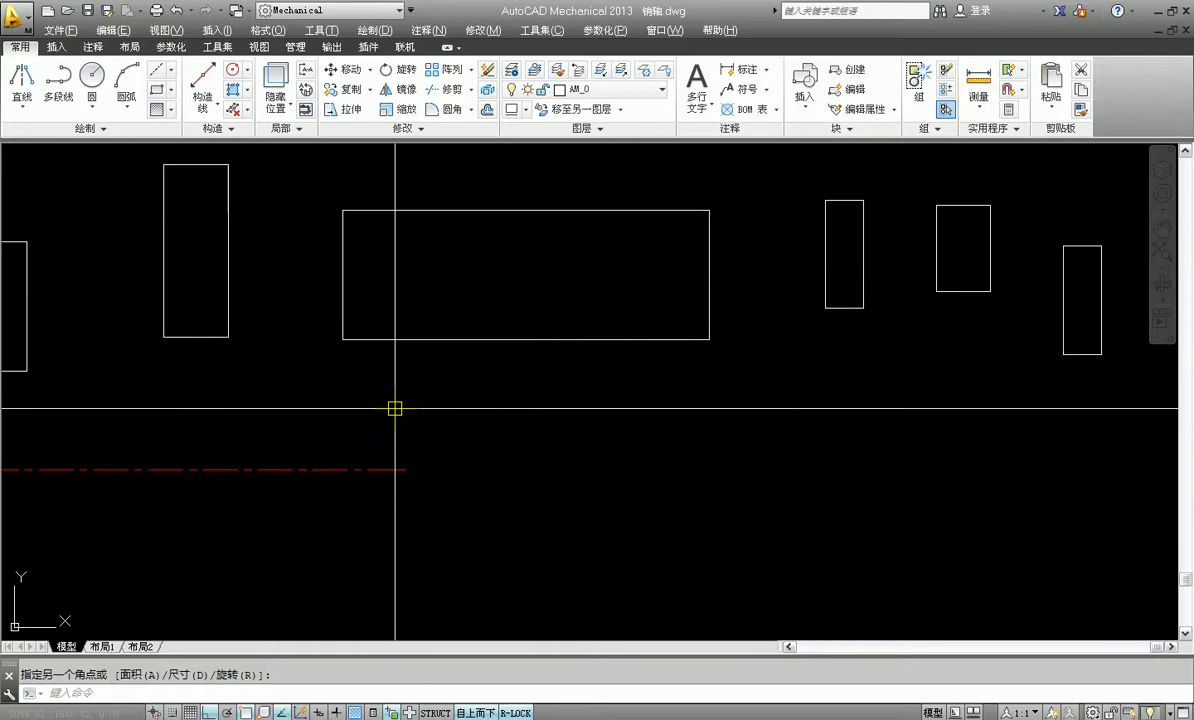
scroll(395, 408, "down", 4)
middle_click_drag(443, 443, 560, 432)
key("Escape")
type("M")
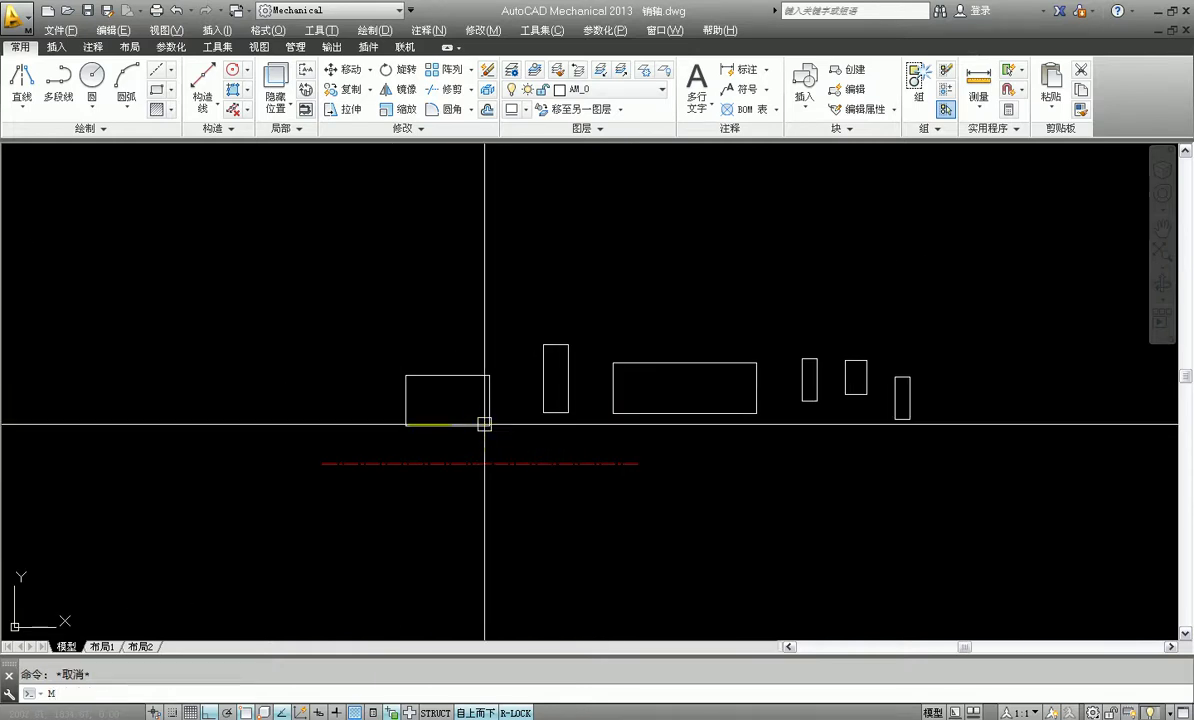
- Move the 40 by 24 rectangle so its left-edge midpoint sits on the red centerline
key("Return")
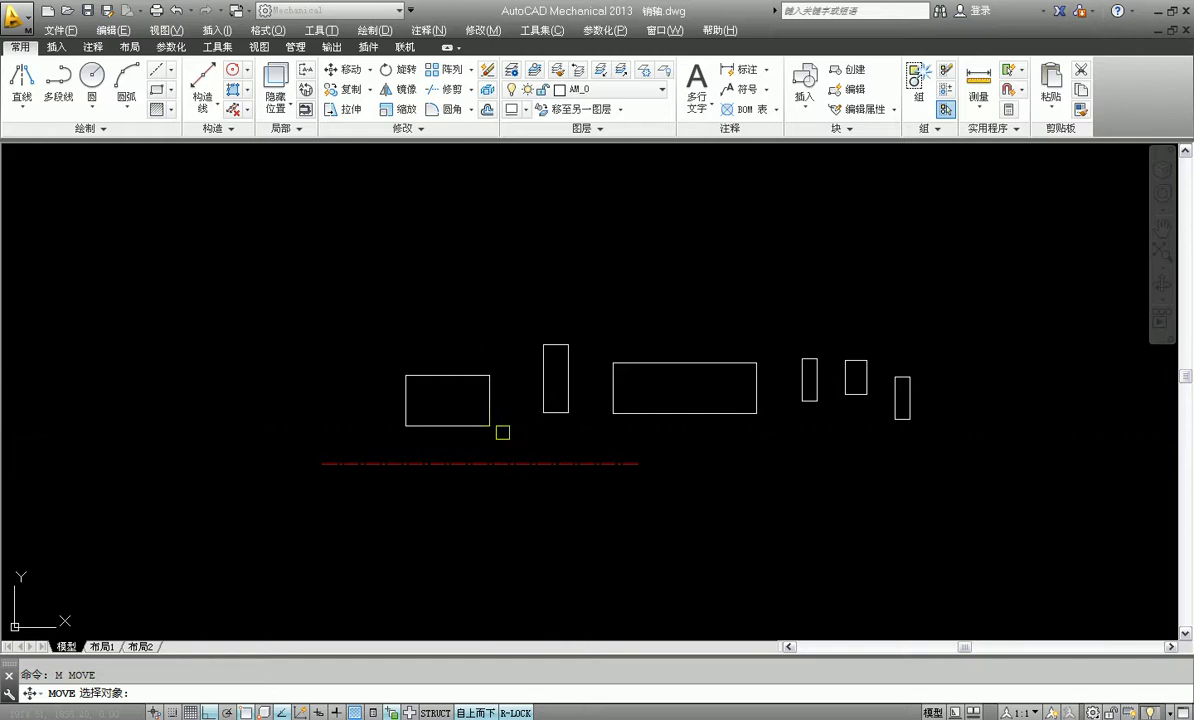
scroll(466, 406, "up", 2)
key("Return")
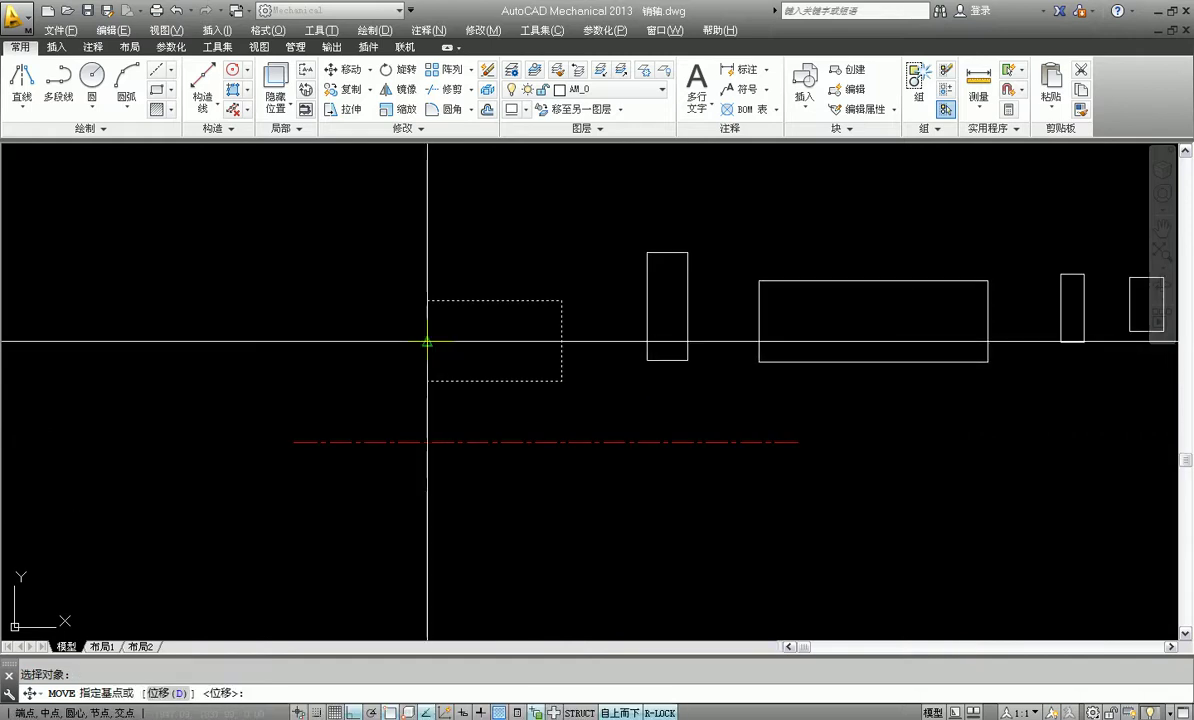
left_click(428, 340)
middle_click_drag(389, 429, 473, 363)
left_click(378, 376)
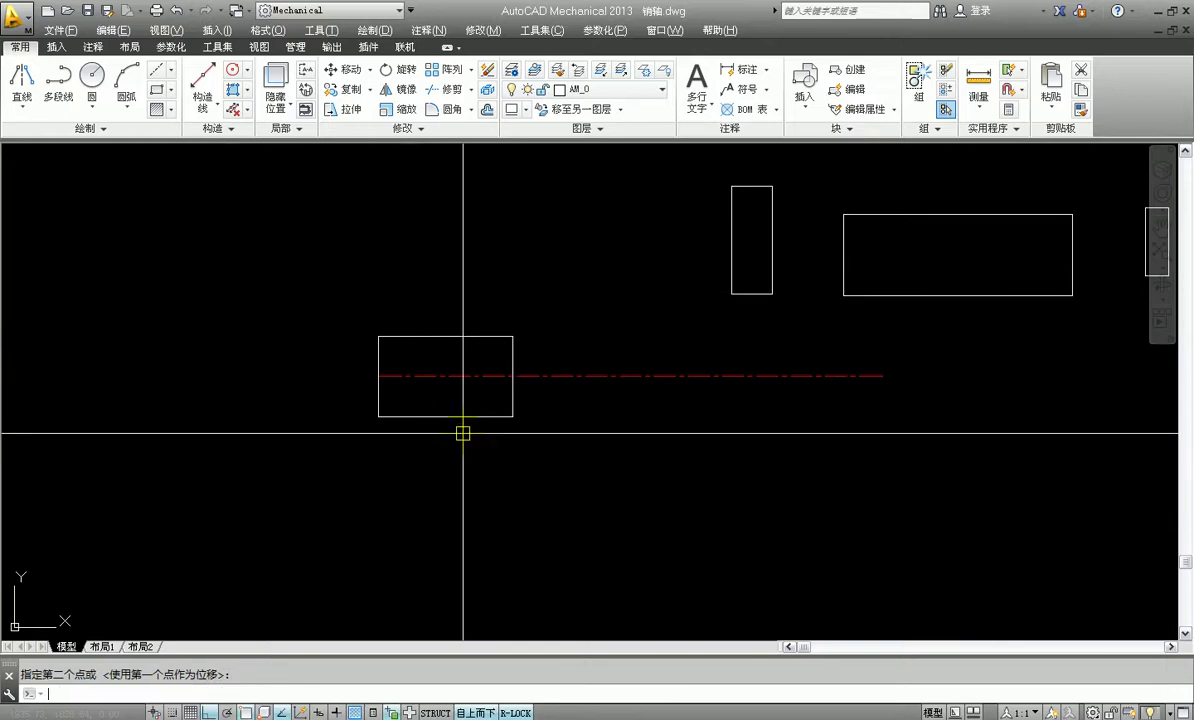
key("Escape")
type("m")
key("Return")
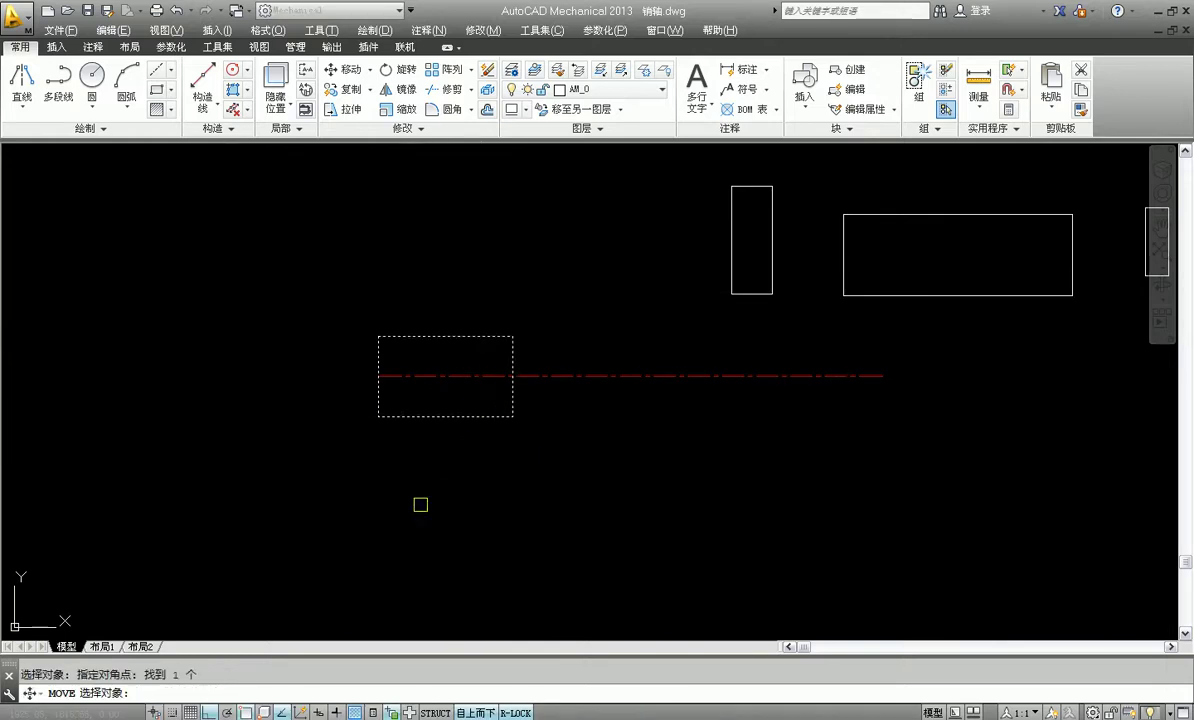
key("Return")
left_click(405, 498)
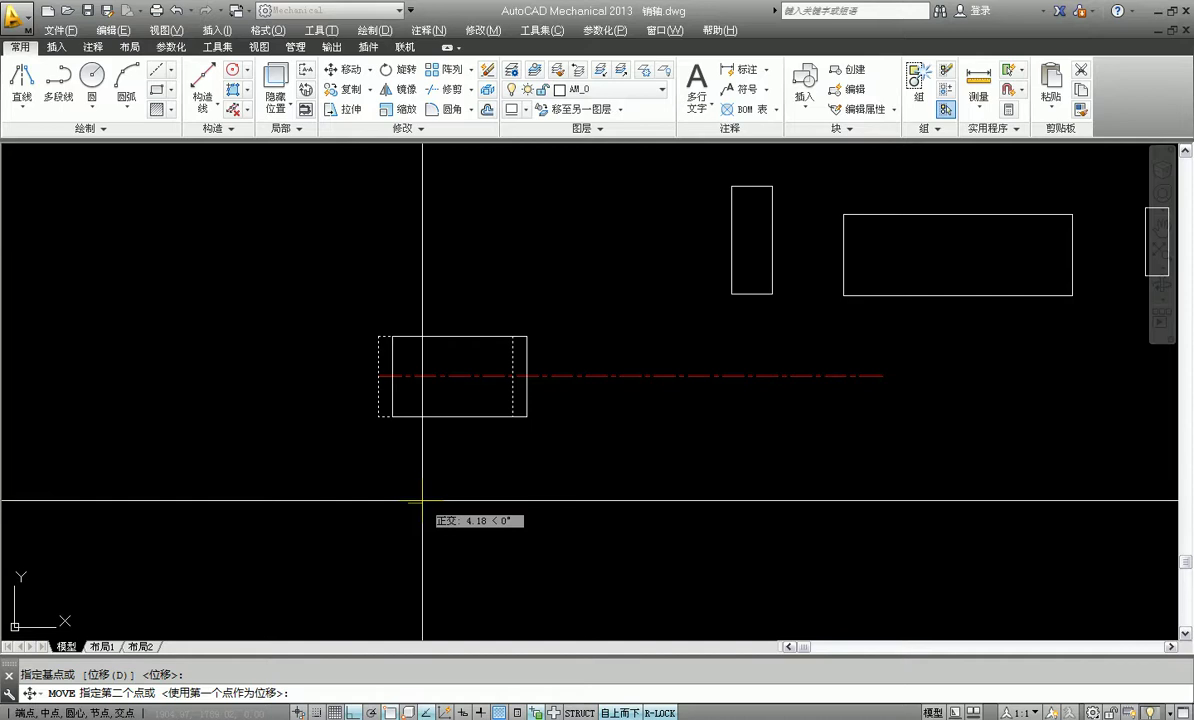
key("Escape")
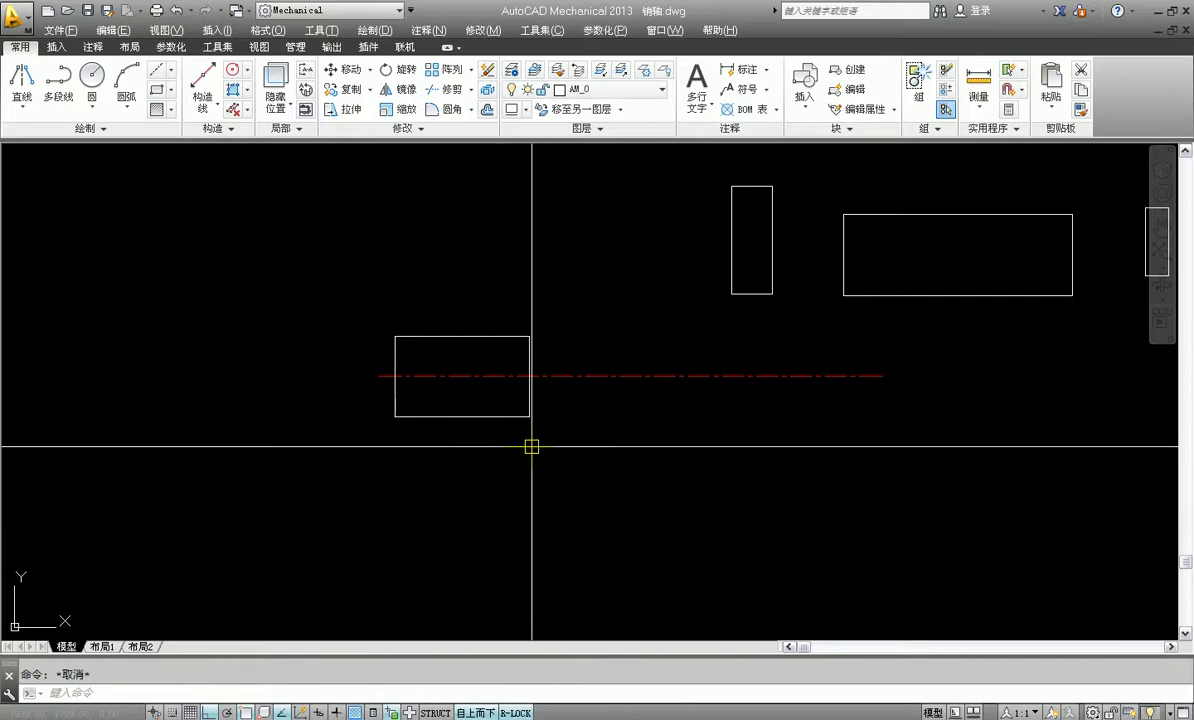
scroll(533, 445, "down", 2)
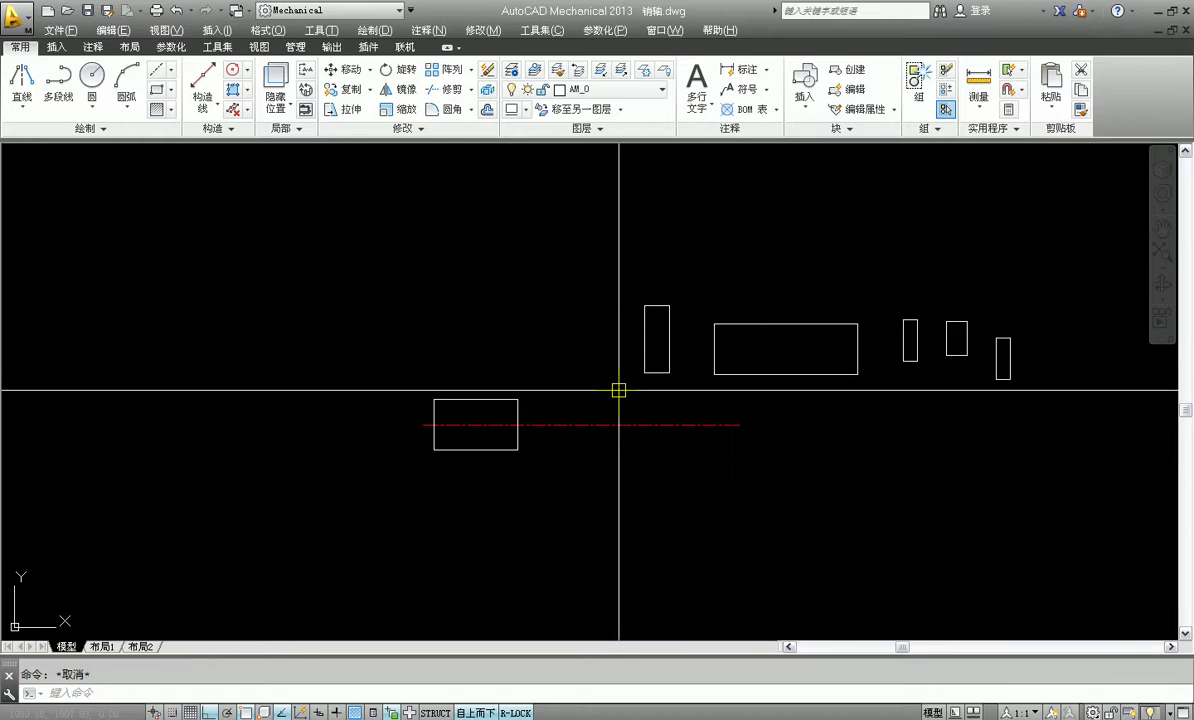
- Attach the tall 12-long rectangle to the shaft's right end
type("m")
key("Return")
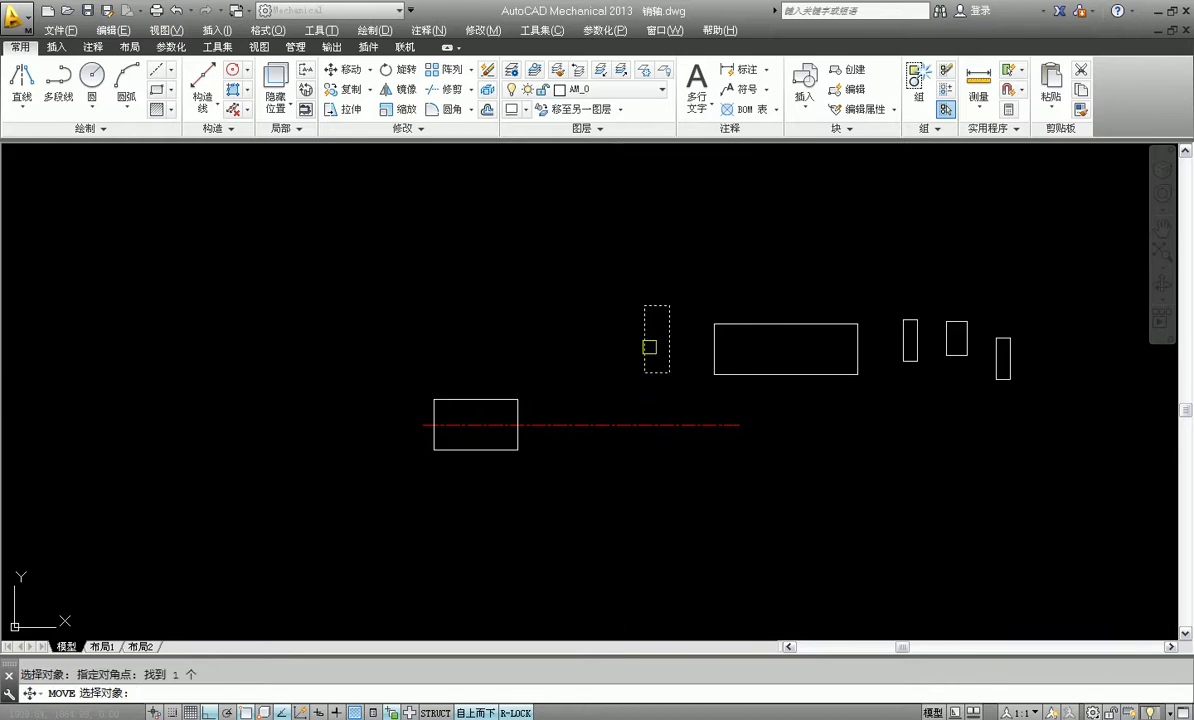
key("Return")
left_click(644, 339)
scroll(556, 434, "up", 5)
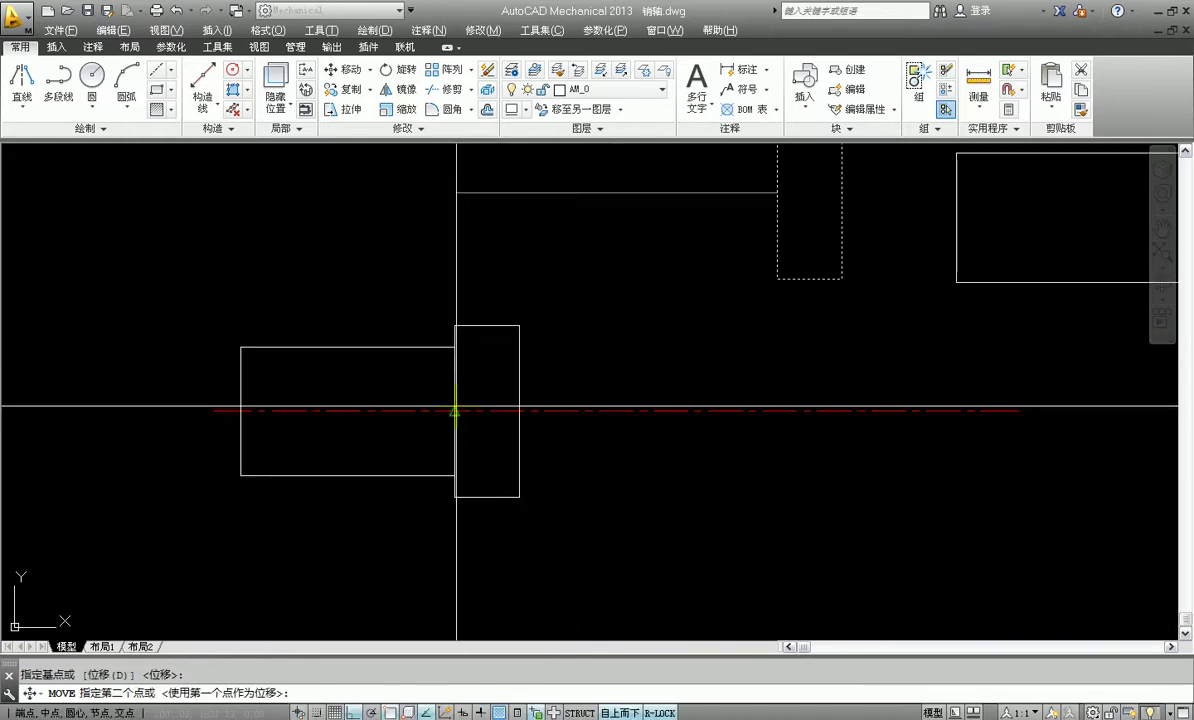
scroll(650, 395, "down", 2)
middle_click_drag(650, 400, 546, 435)
key("Escape")
- Attach the long 68 by 24 rectangle to the right of the flange
type("m")
key("Return")
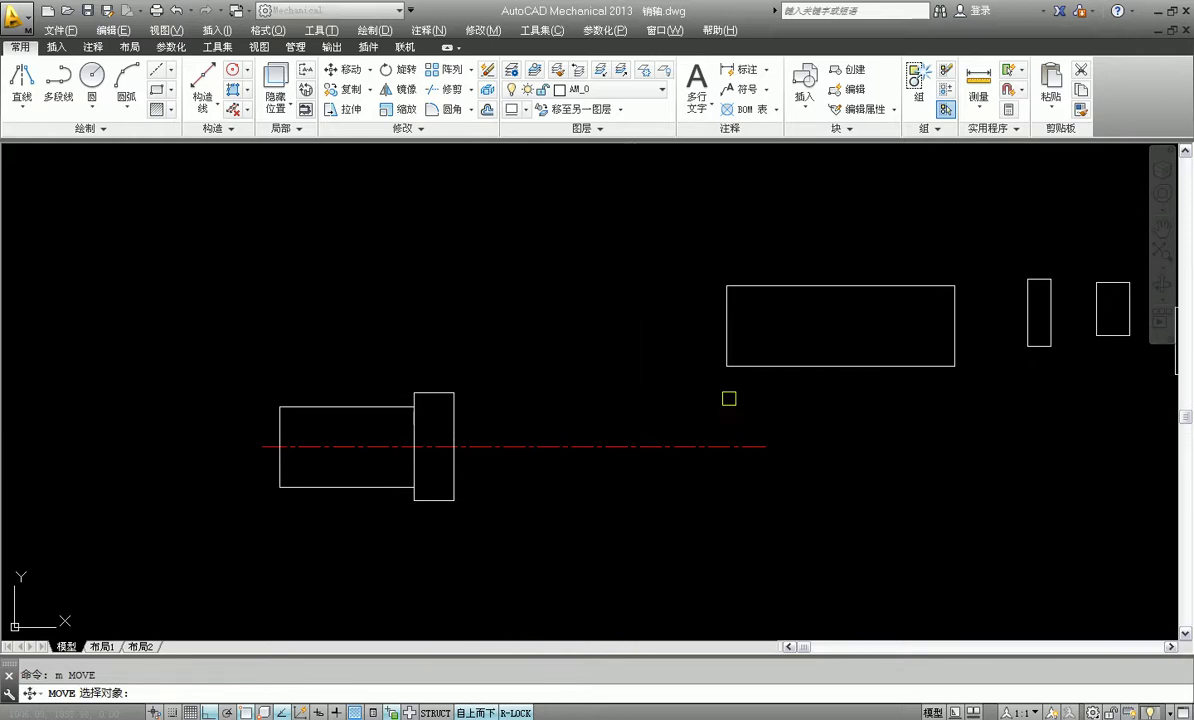
key("Return")
left_click(727, 326)
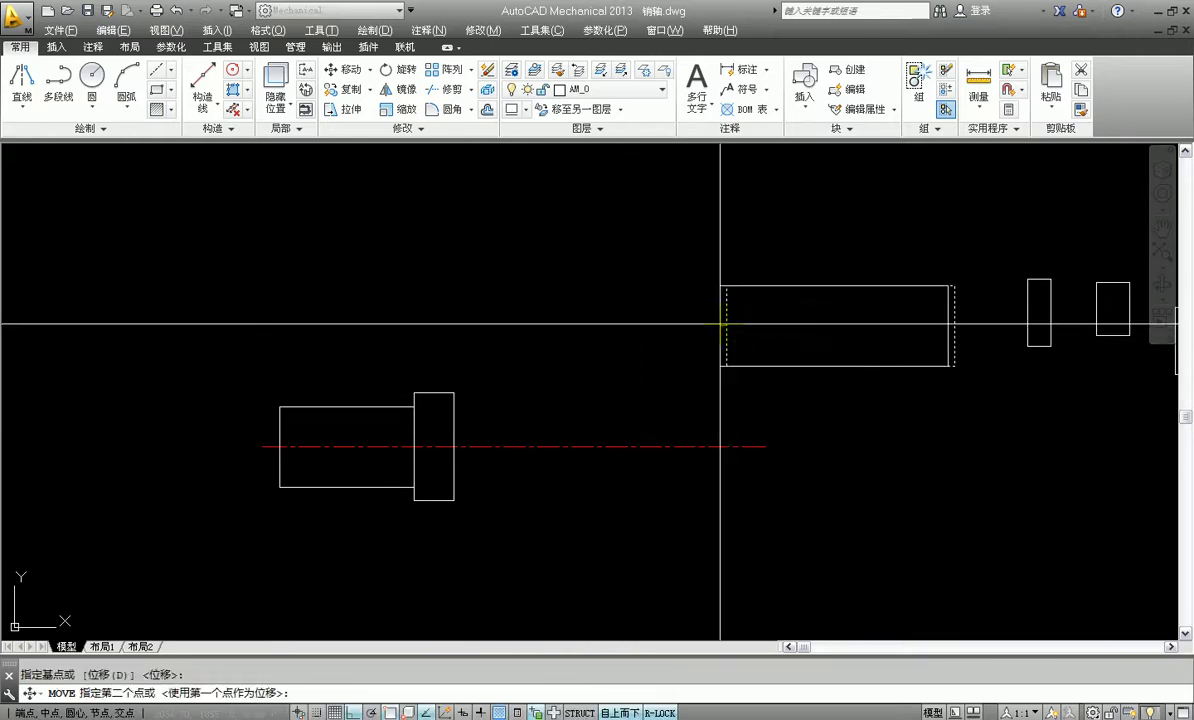
left_click(454, 446)
scroll(730, 443, "up", 2)
middle_click_drag(568, 434, 720, 426)
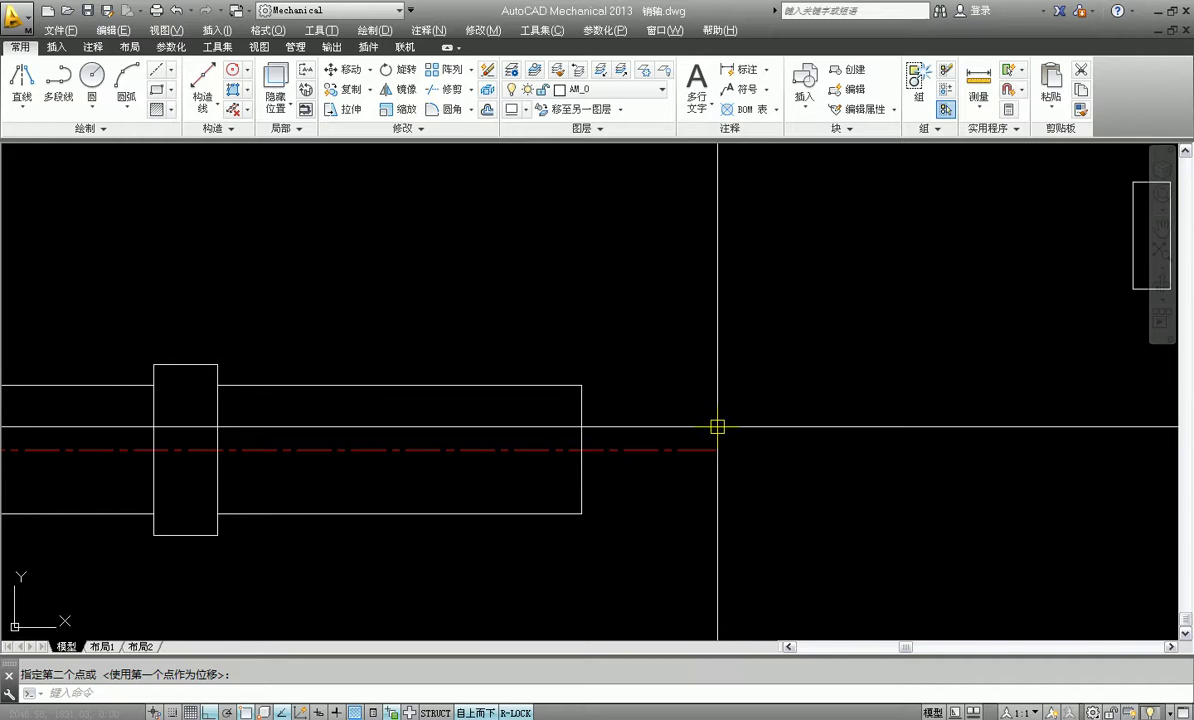
scroll(507, 460, "down", 2)
- Move the first two small rectangles onto the shaft's right end
left_click(651, 328)
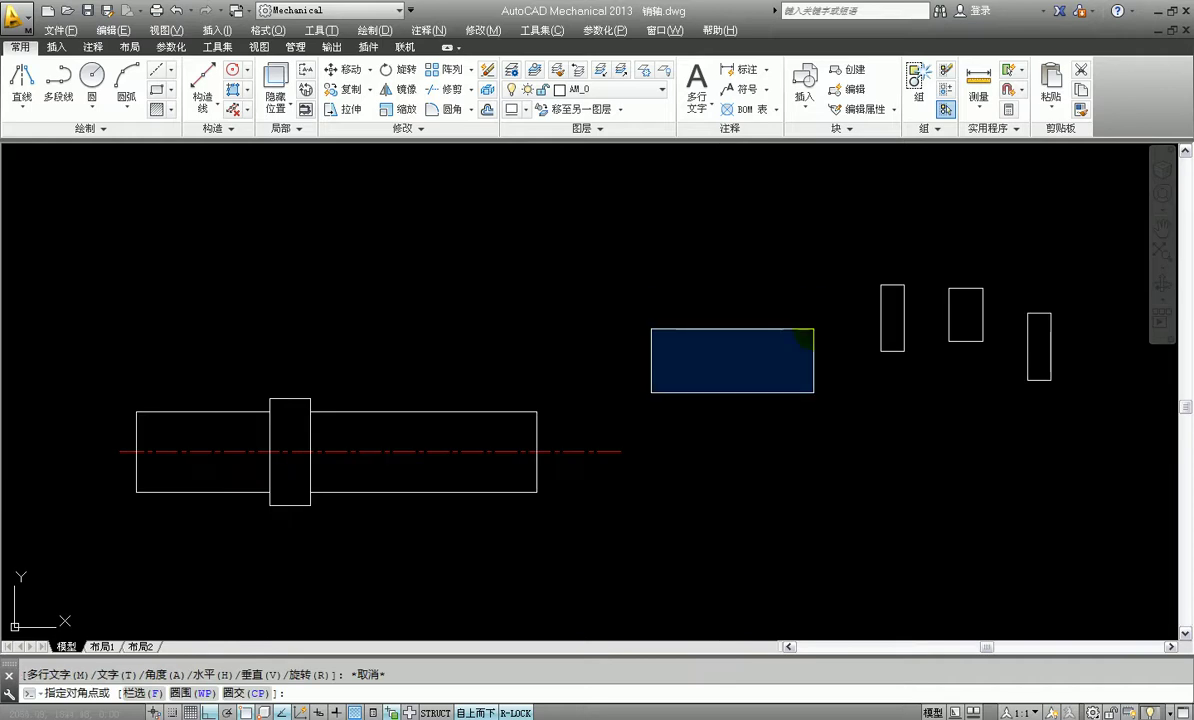
mouse_move(796, 372)
middle_mouse_down()
mouse_move(748, 365)
mouse_move(751, 349)
middle_mouse_up()
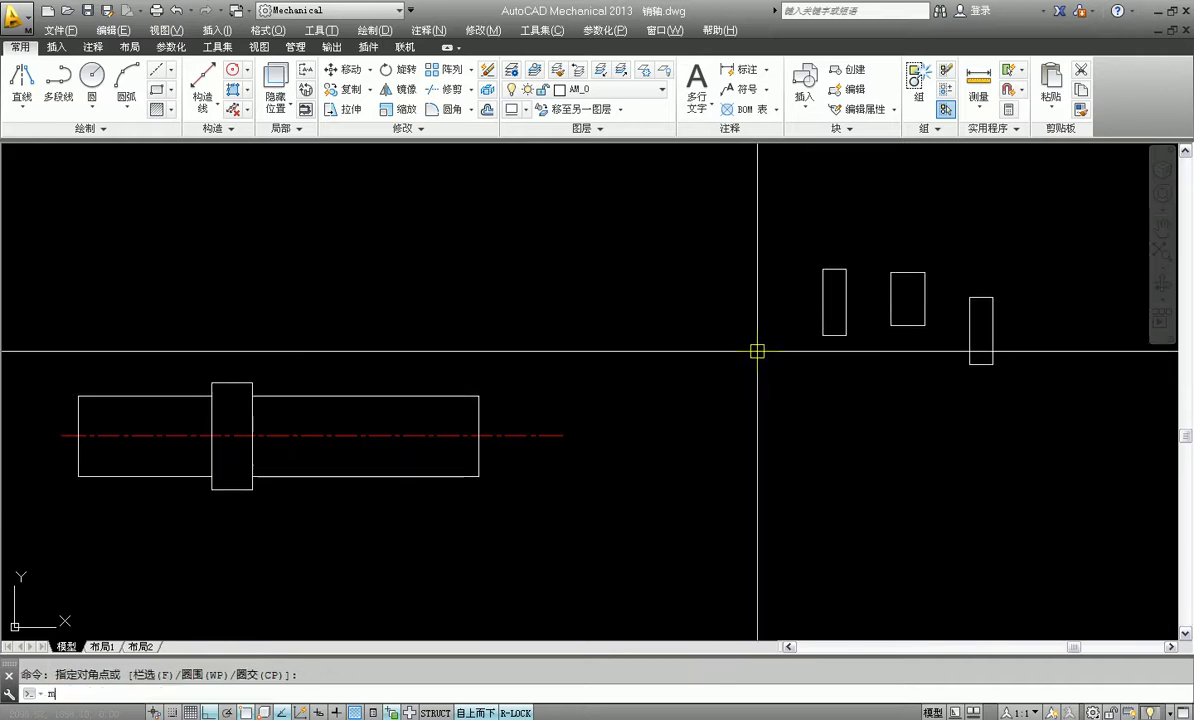
left_click(808, 299)
key("Return")
left_click(823, 302)
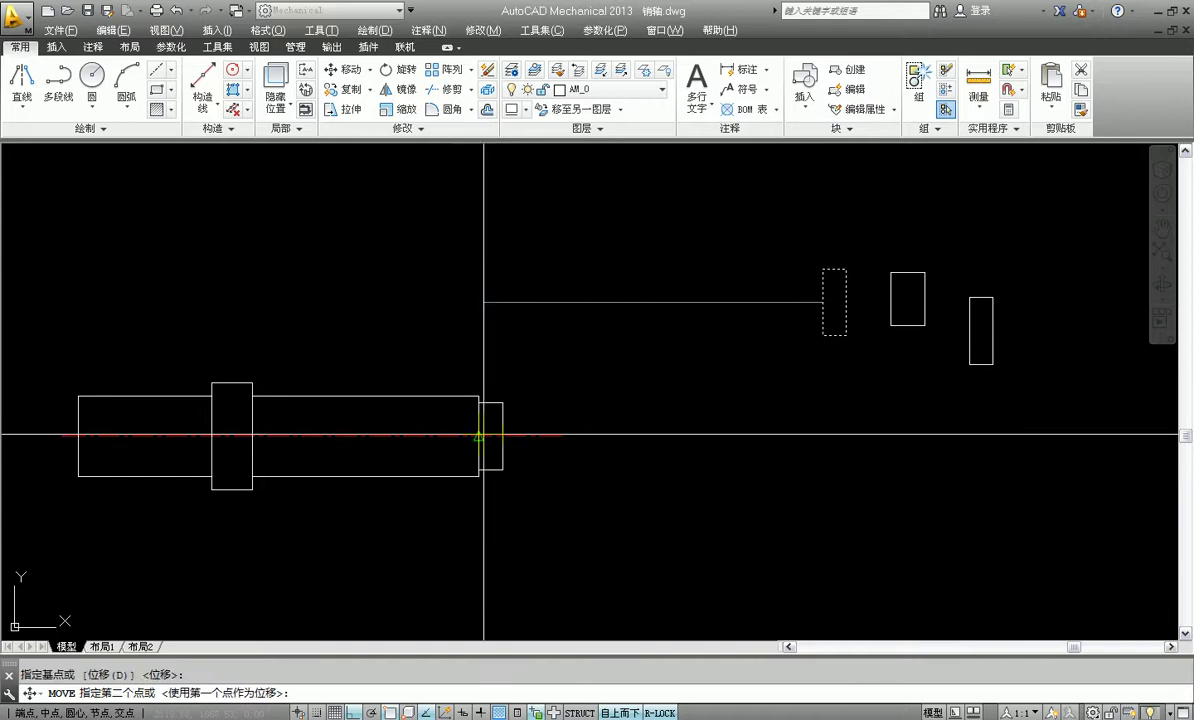
left_click(483, 436)
key("Return")
left_click(890, 309)
right_click(891, 299)
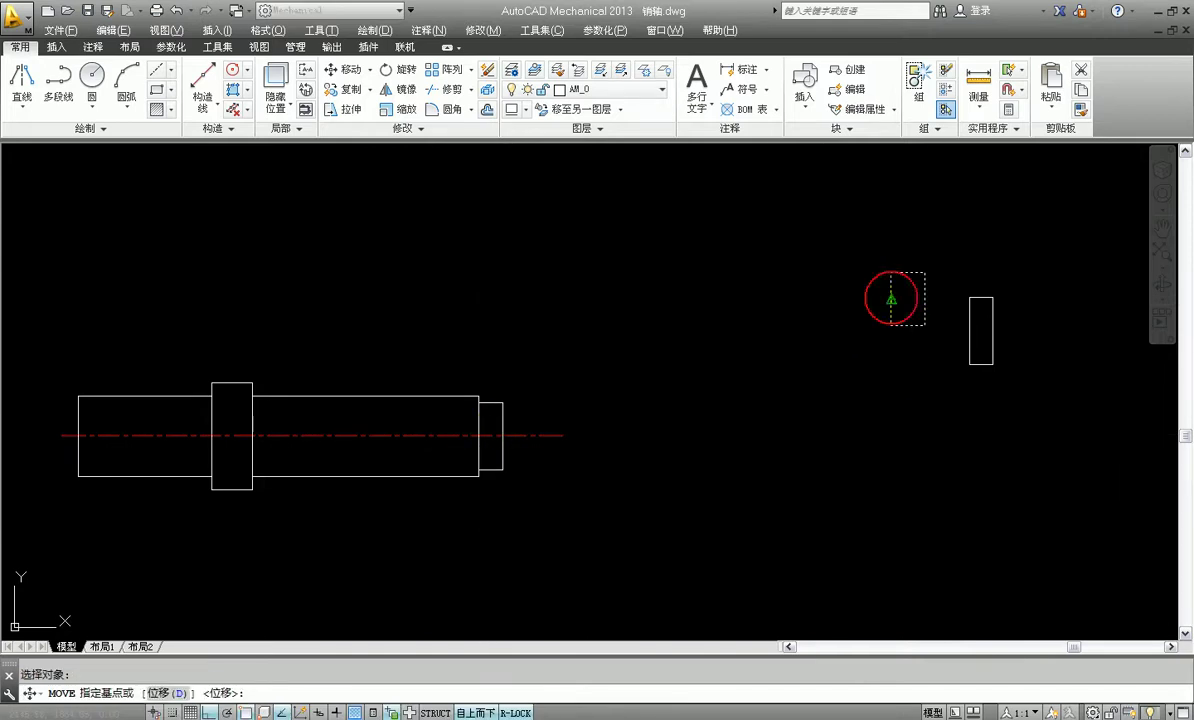
left_click(891, 299)
left_click(502, 436)
- Move the last small rectangle onto the shaft end to complete the stepped outline
left_click(1015, 353)
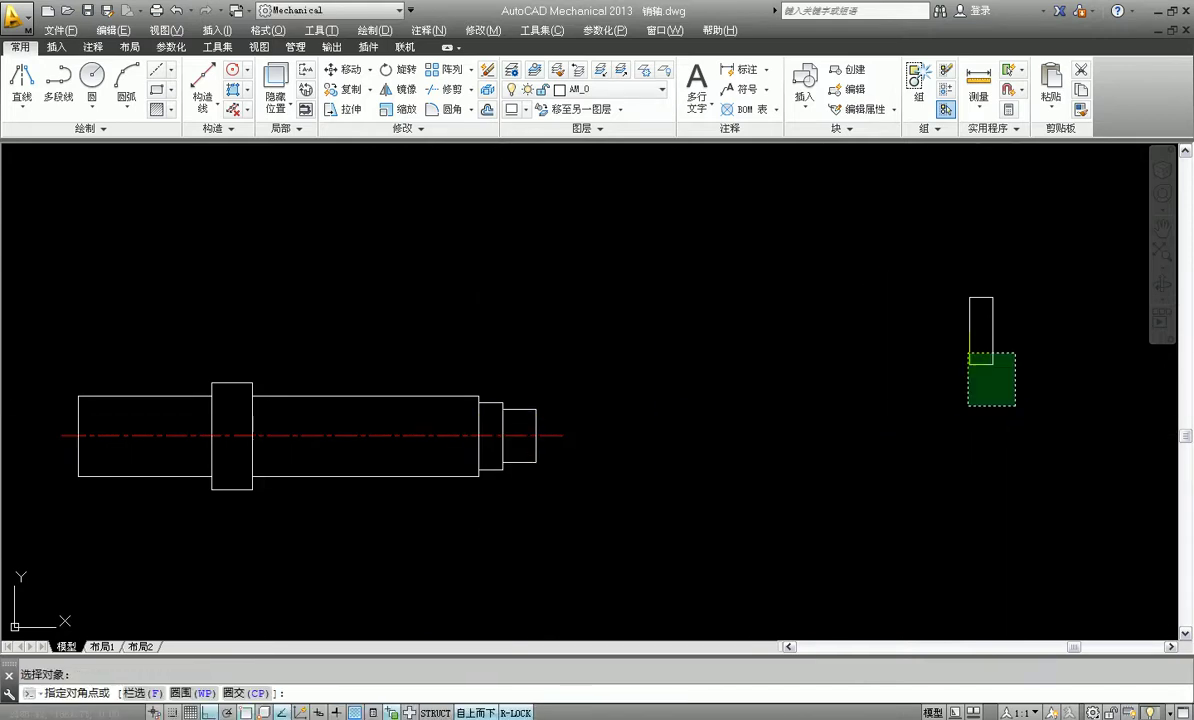
left_click(968, 406)
key("Return")
left_click(968, 331)
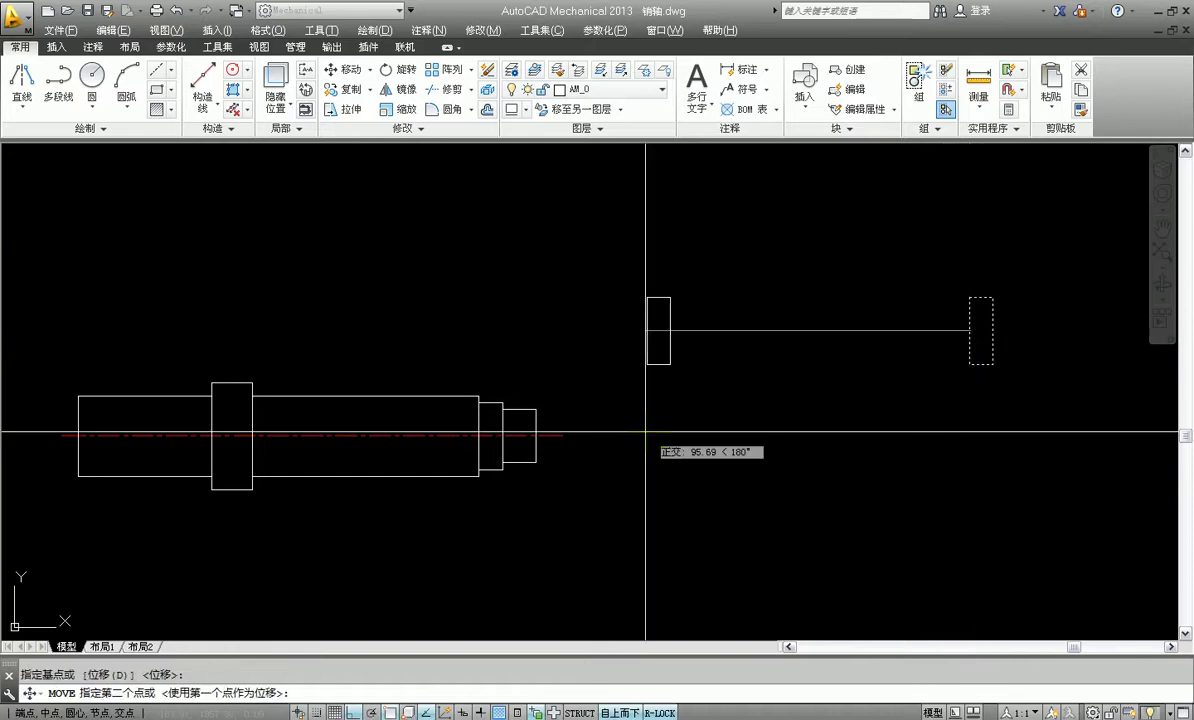
left_click(537, 433)
middle_click_drag(537, 433, 699, 416)
key("Escape")
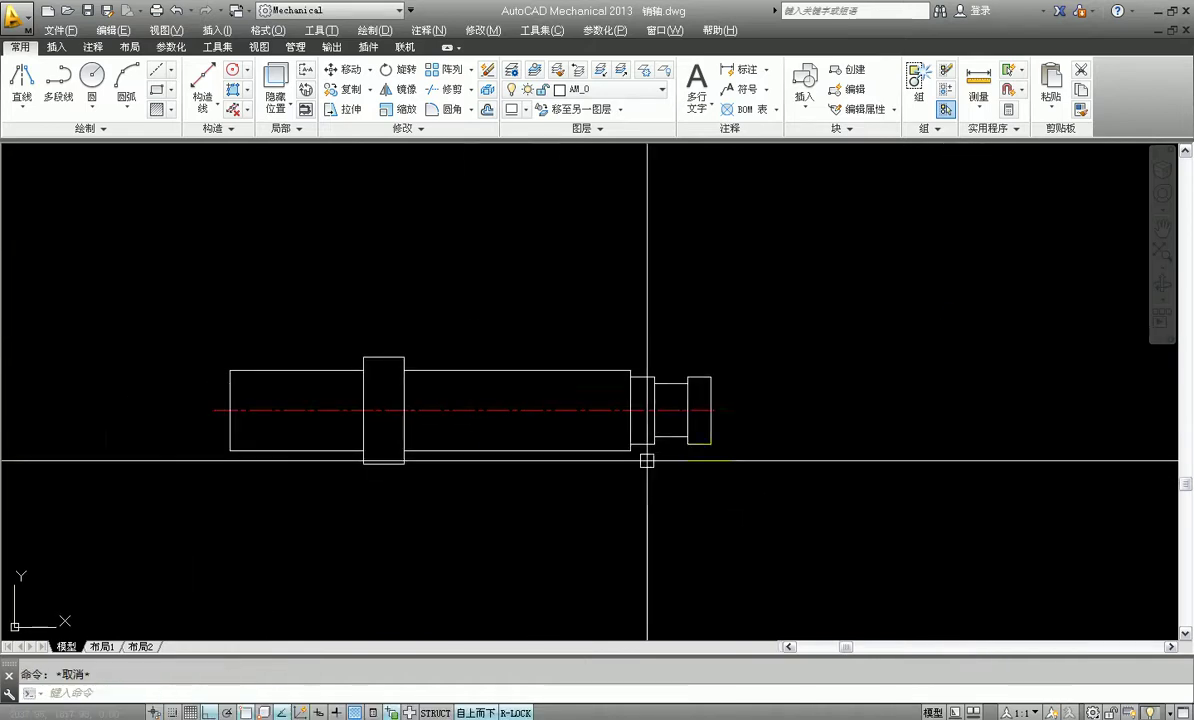
scroll(853, 440, "up", 2)
scroll(619, 438, "down", 2)
middle_click_drag(619, 438, 714, 440)
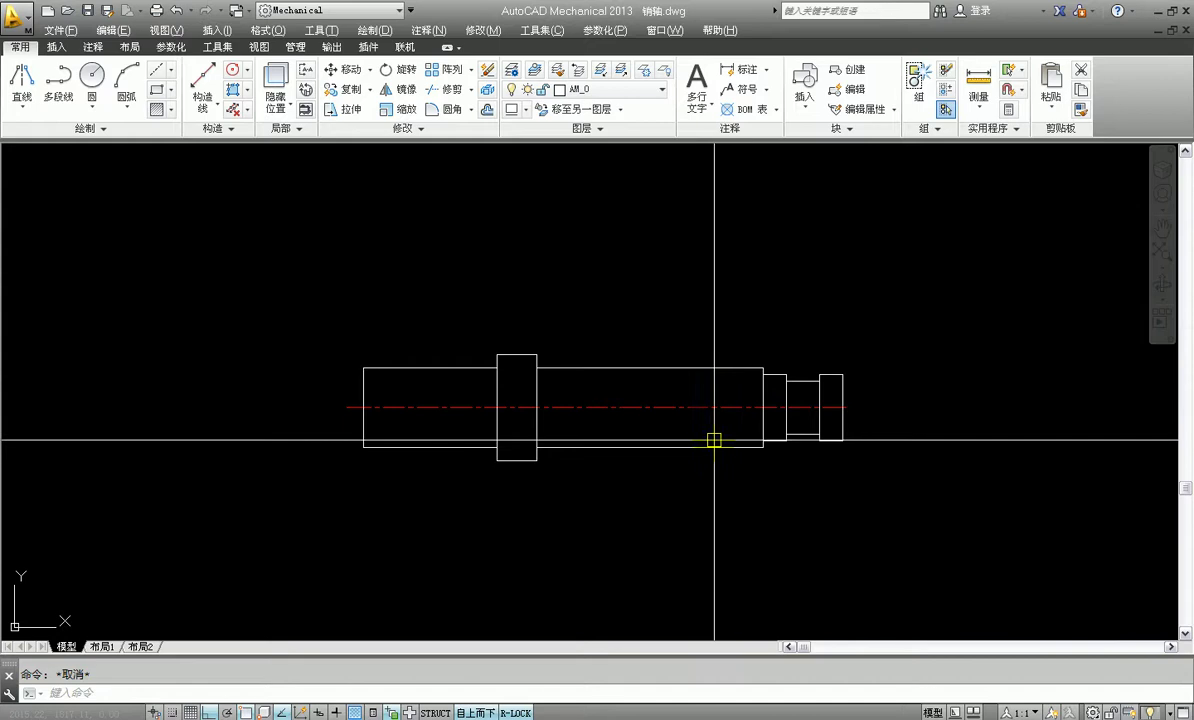
- Window-select the whole shaft and move it into its final position
key("space")
left_click(350, 326)
left_click(927, 533)
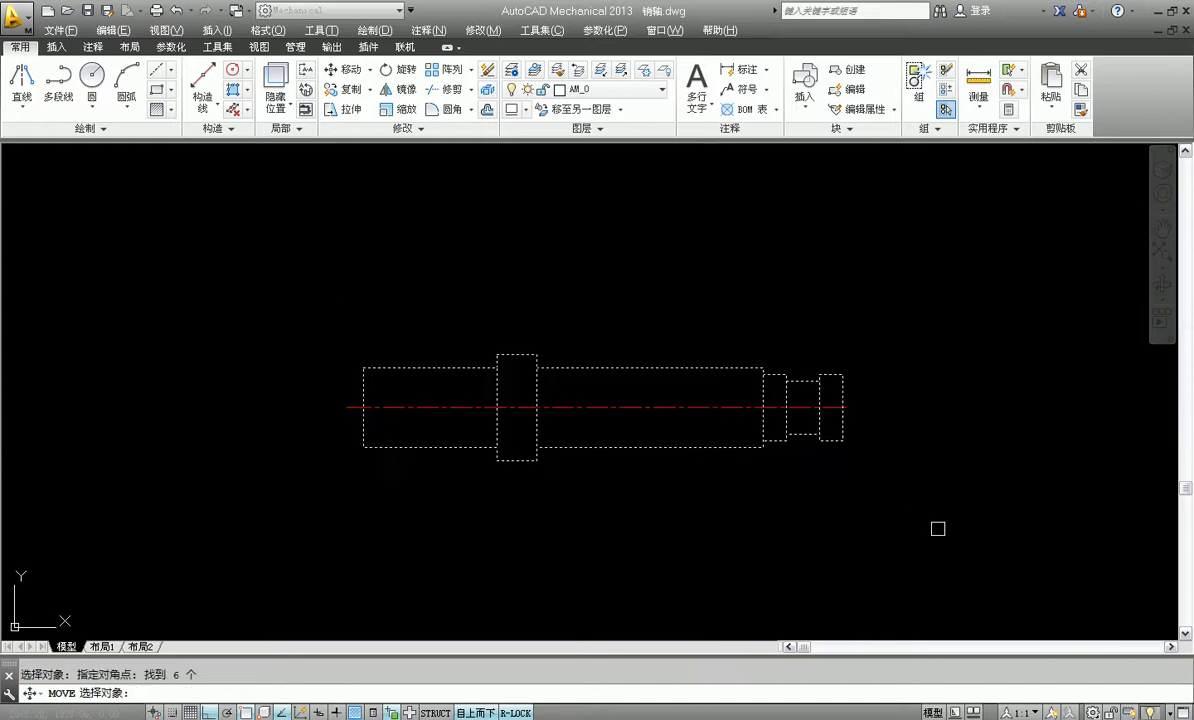
key("Return")
left_click(1006, 507)
left_click(998, 518)
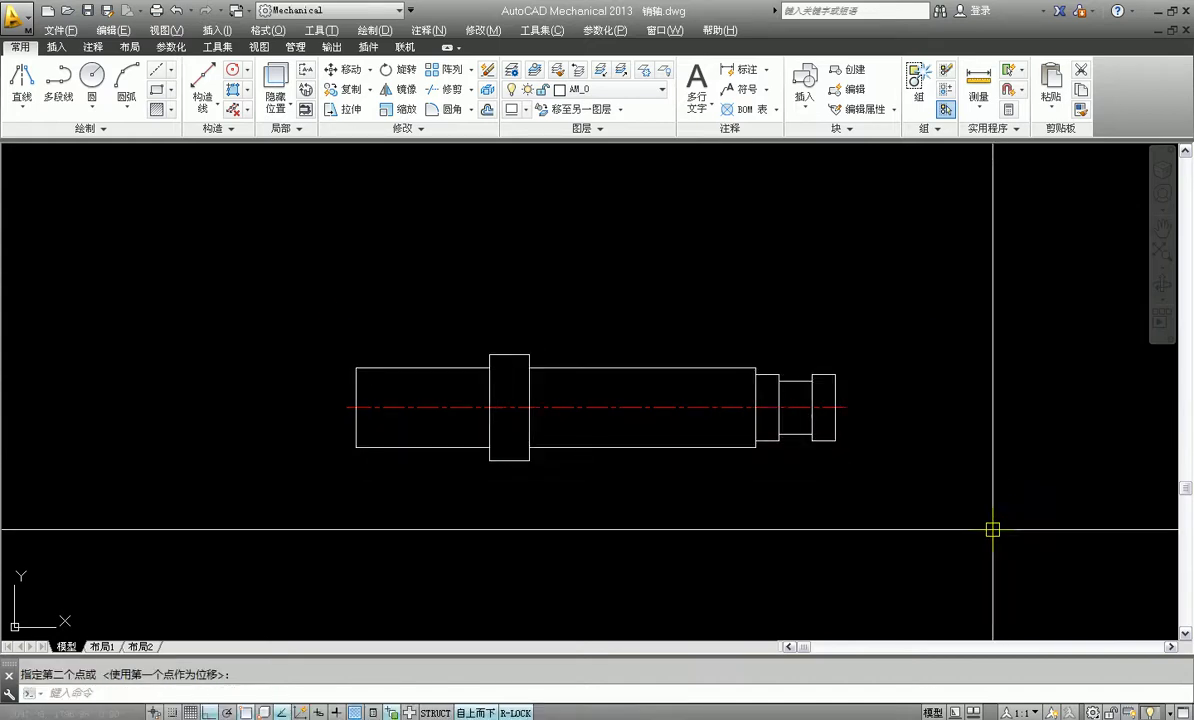
middle_click_drag(946, 533, 946, 578)
key("Escape")
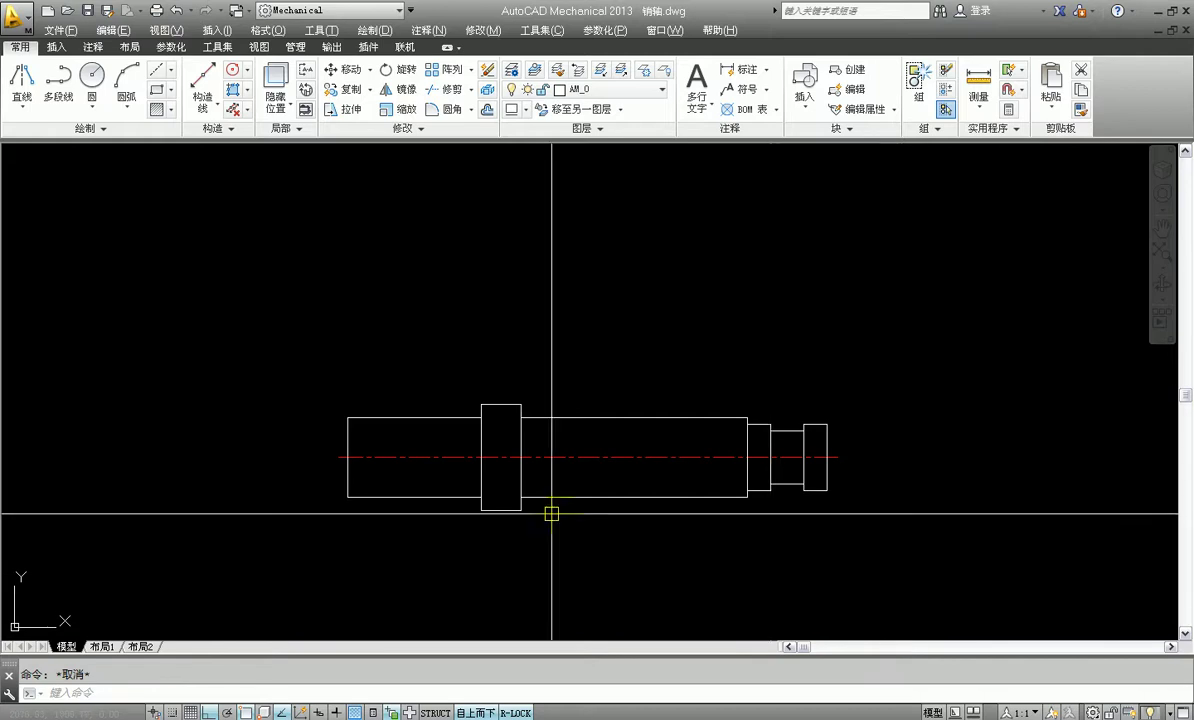
scroll(467, 475, "up", 2)
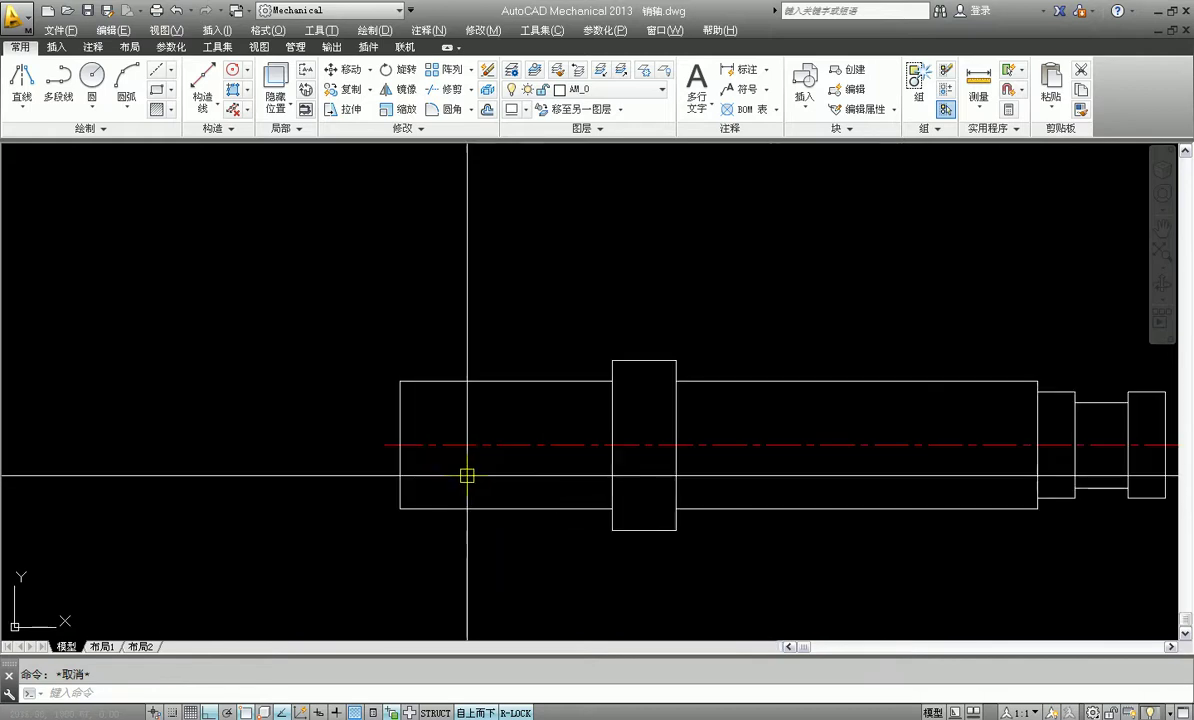
scroll(467, 475, "up", 4)
middle_click_drag(522, 469, 597, 475)
type("cha")
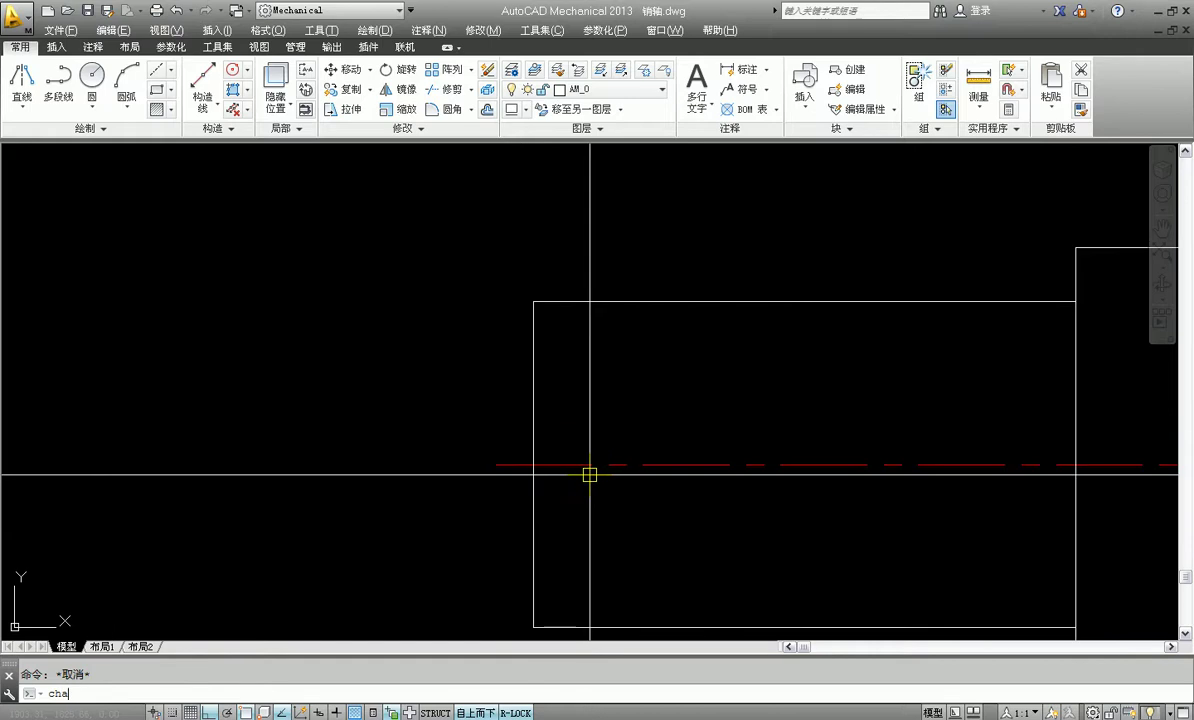
- Set both chamfer distances to 1 and chamfer the shaft's left-end corner
key("Return")
key("Return")
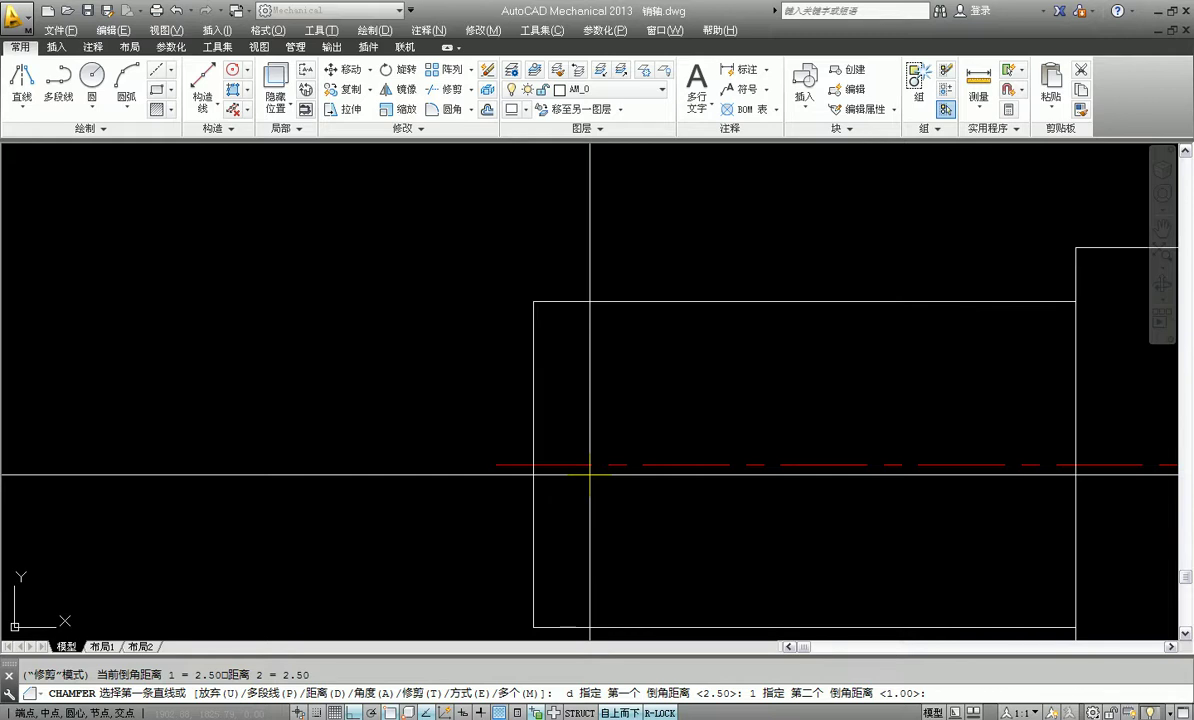
type("1")
key("Return")
left_click(536, 362)
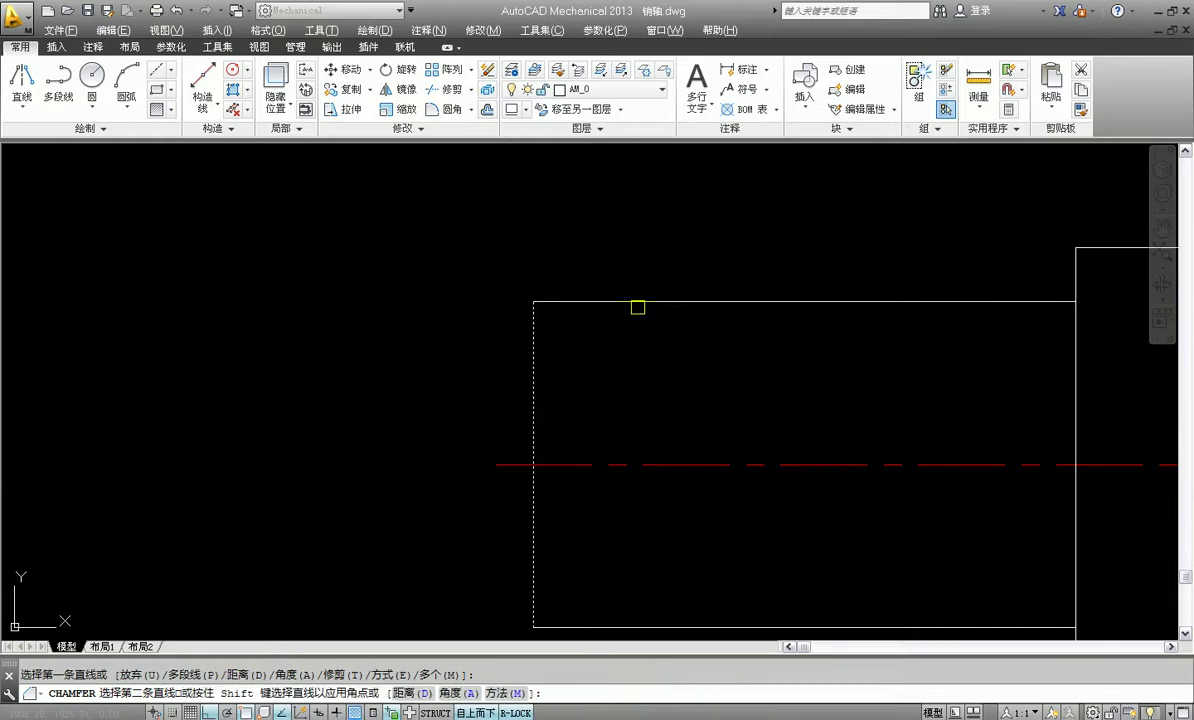
scroll(602, 432, "down", 2)
scroll(485, 416, "down", 2)
scroll(485, 410, "up", 4)
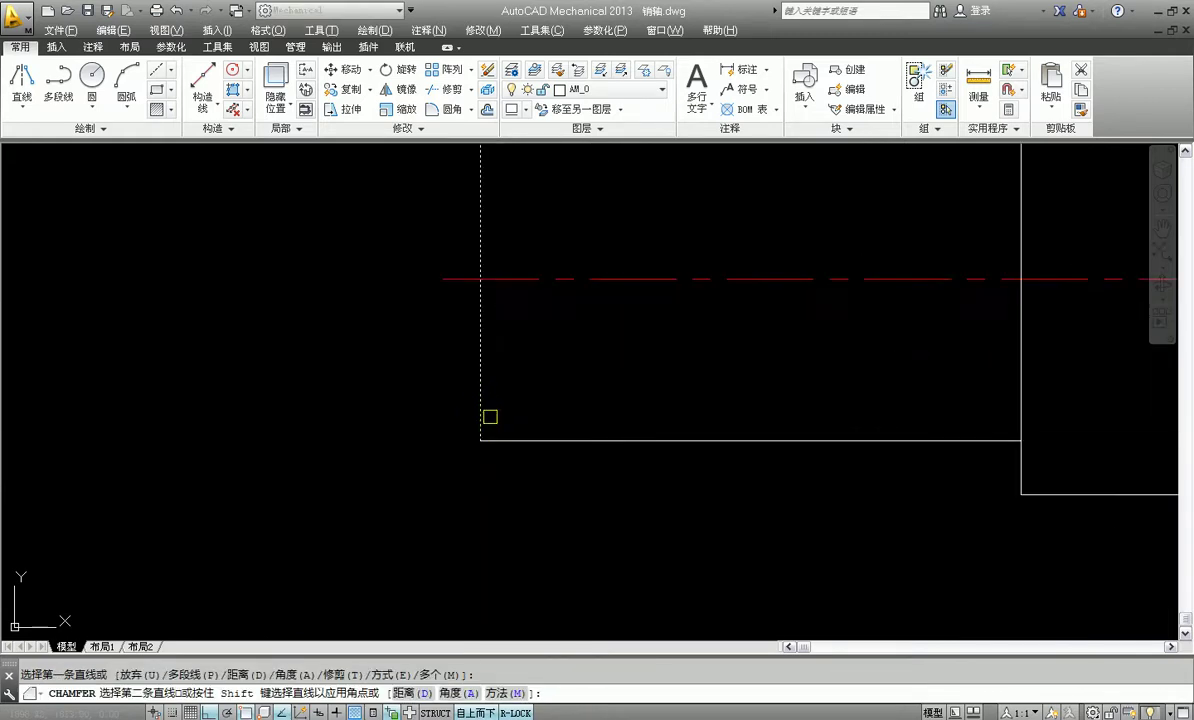
left_click(510, 440)
scroll(717, 474, "down", 2)
scroll(594, 490, "down", 2)
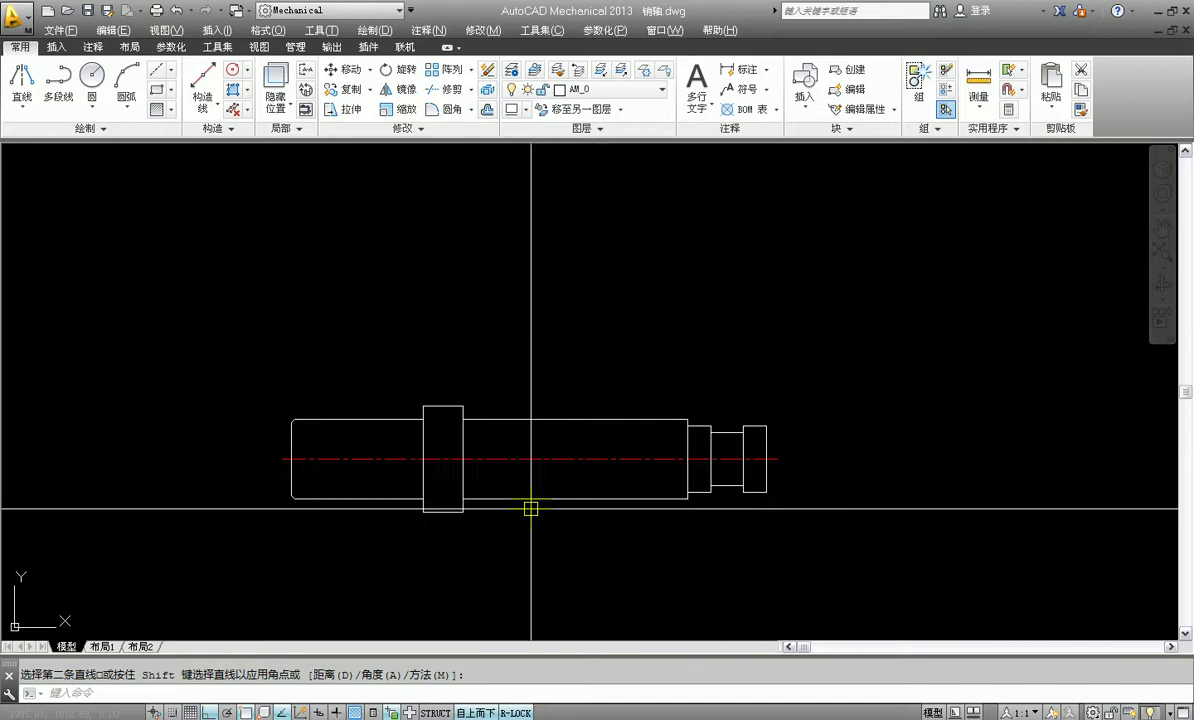
key("Escape")
scroll(659, 472, "up", 2)
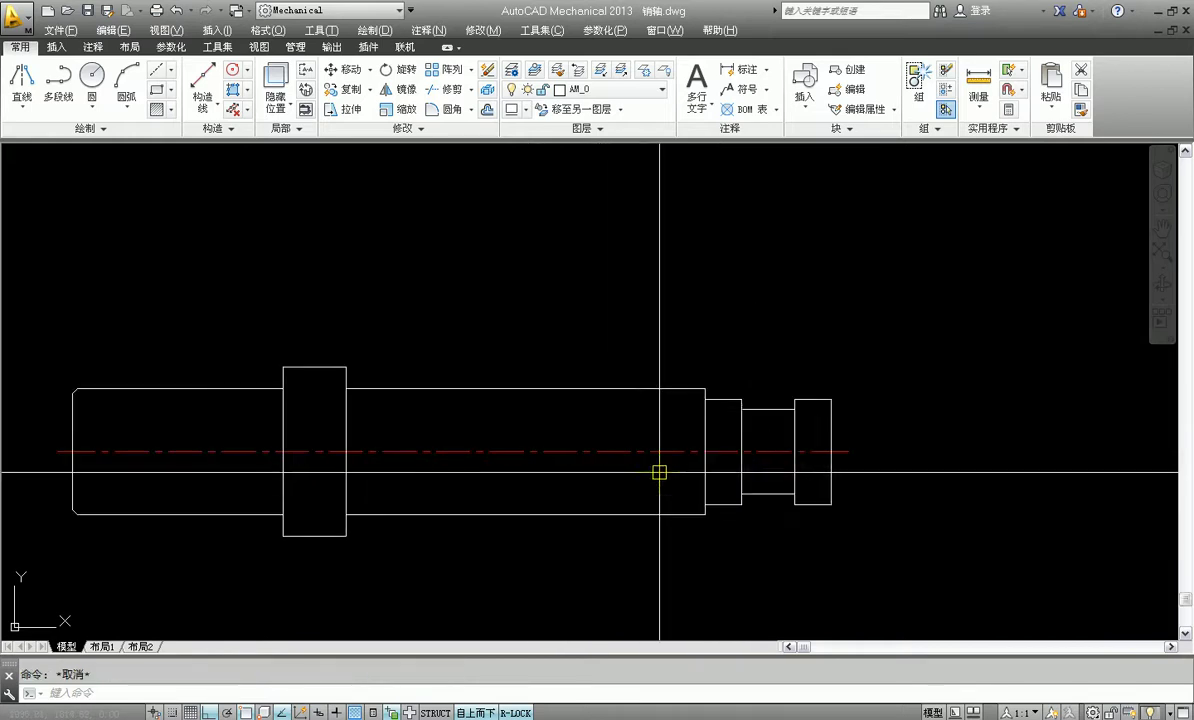
scroll(670, 455, "up", 6)
- Chamfer the top-right and bottom-right corners of the last step by 1
type("cha")
key("Return")
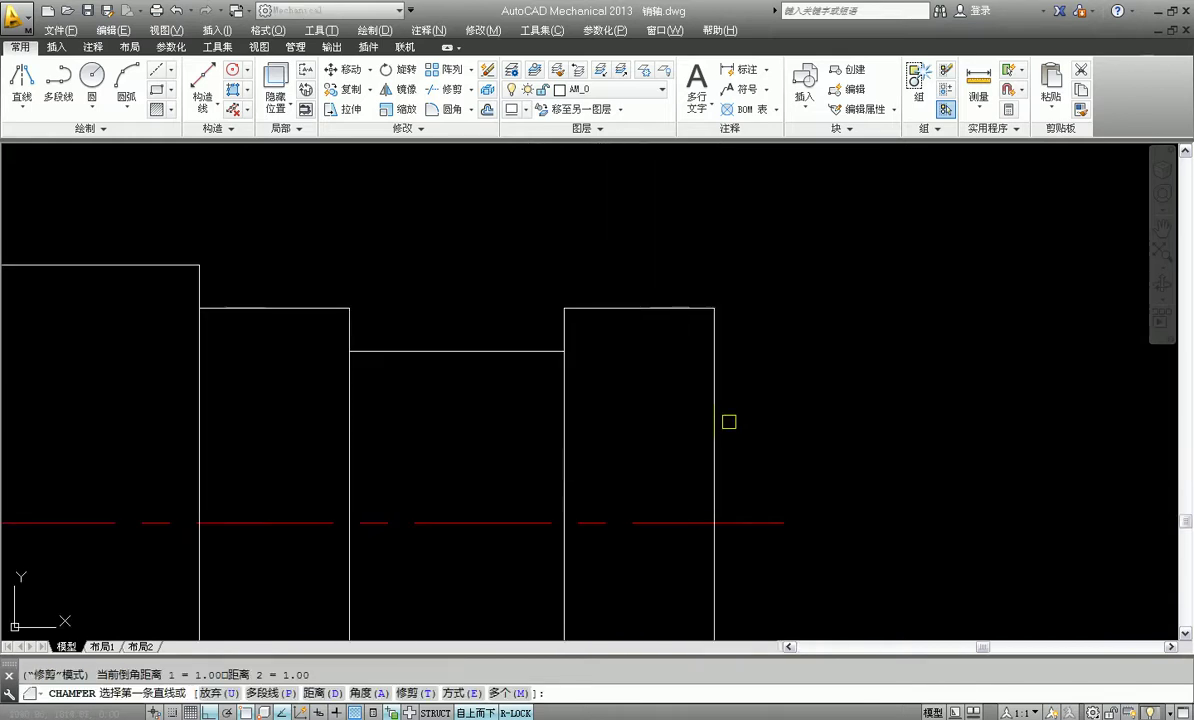
left_click(716, 393)
left_click(645, 308)
scroll(664, 325, "down", 4)
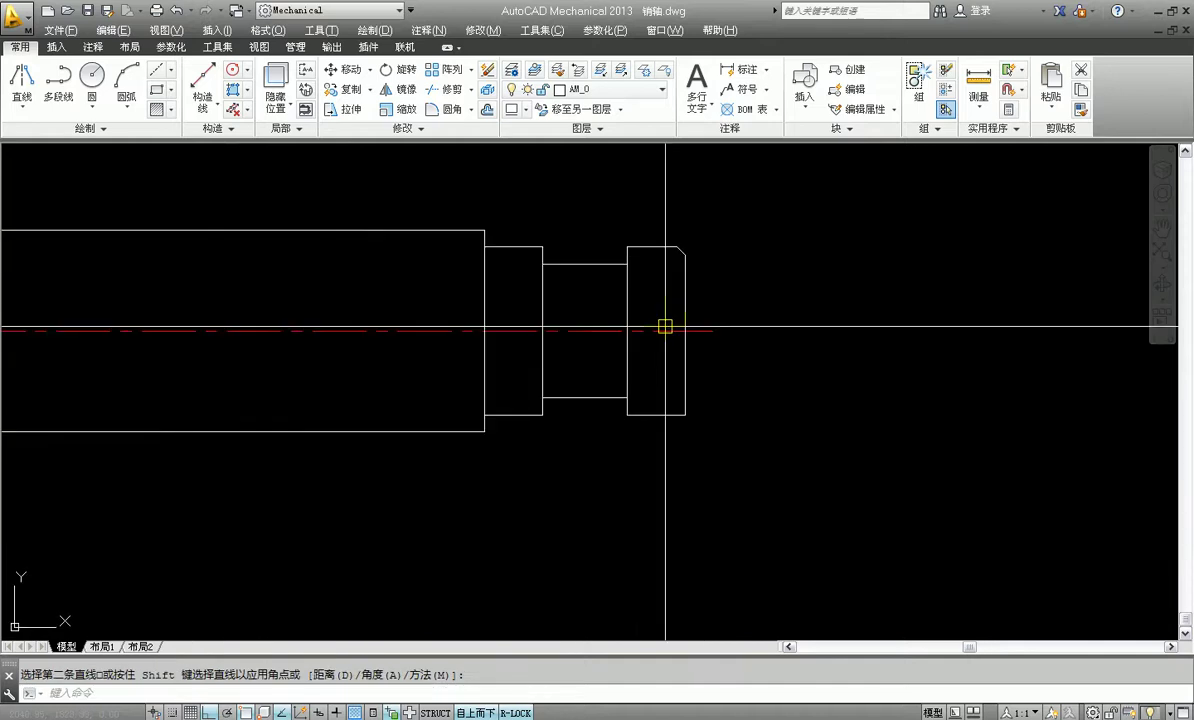
left_click(657, 413)
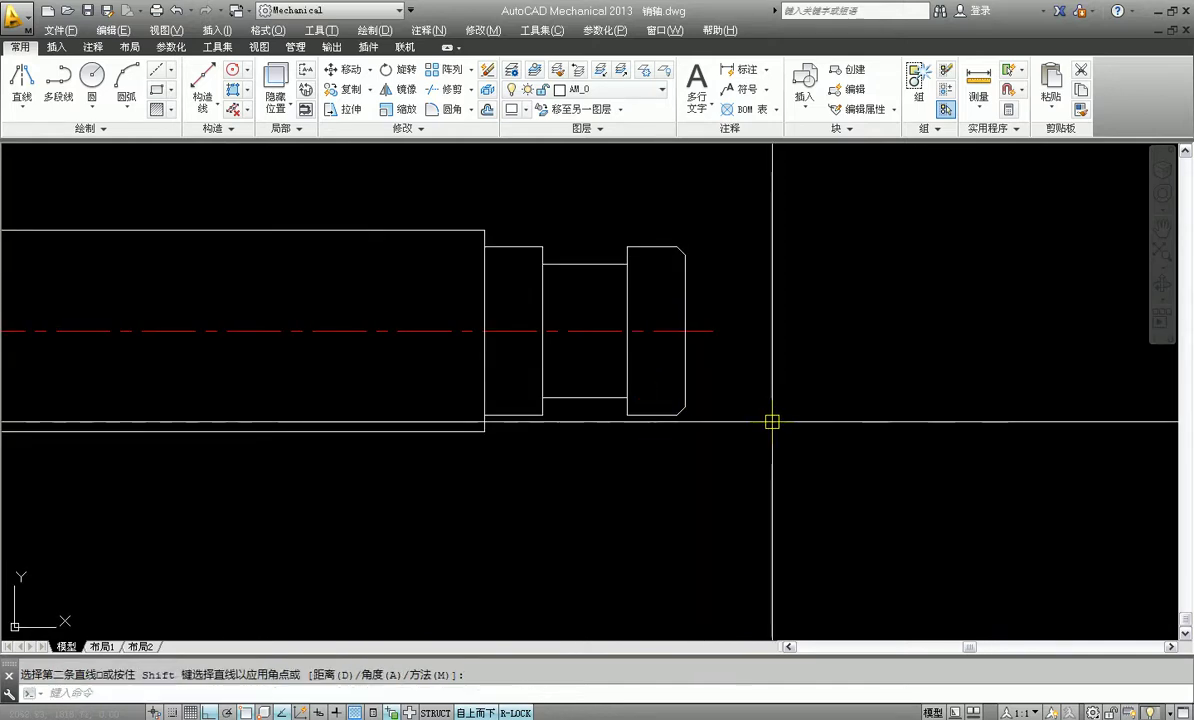
key("Escape")
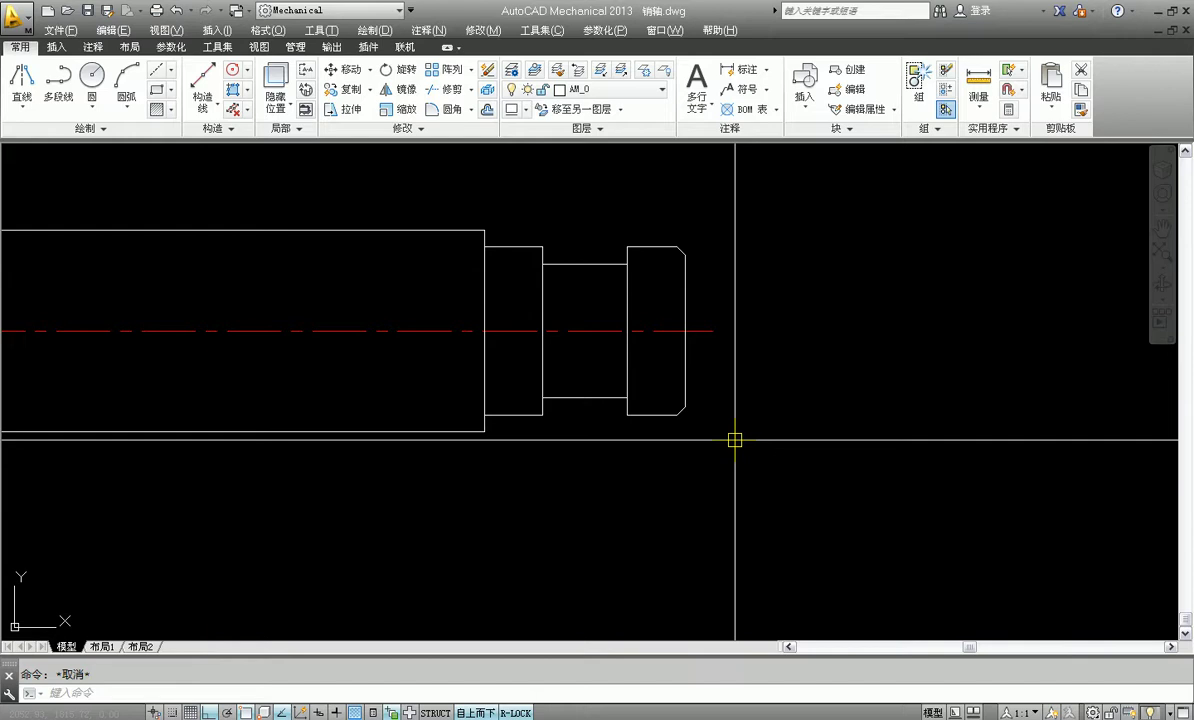
scroll(735, 440, "down", 4)
middle_click_drag(735, 440, 771, 458)
scroll(770, 458, "up", 4)
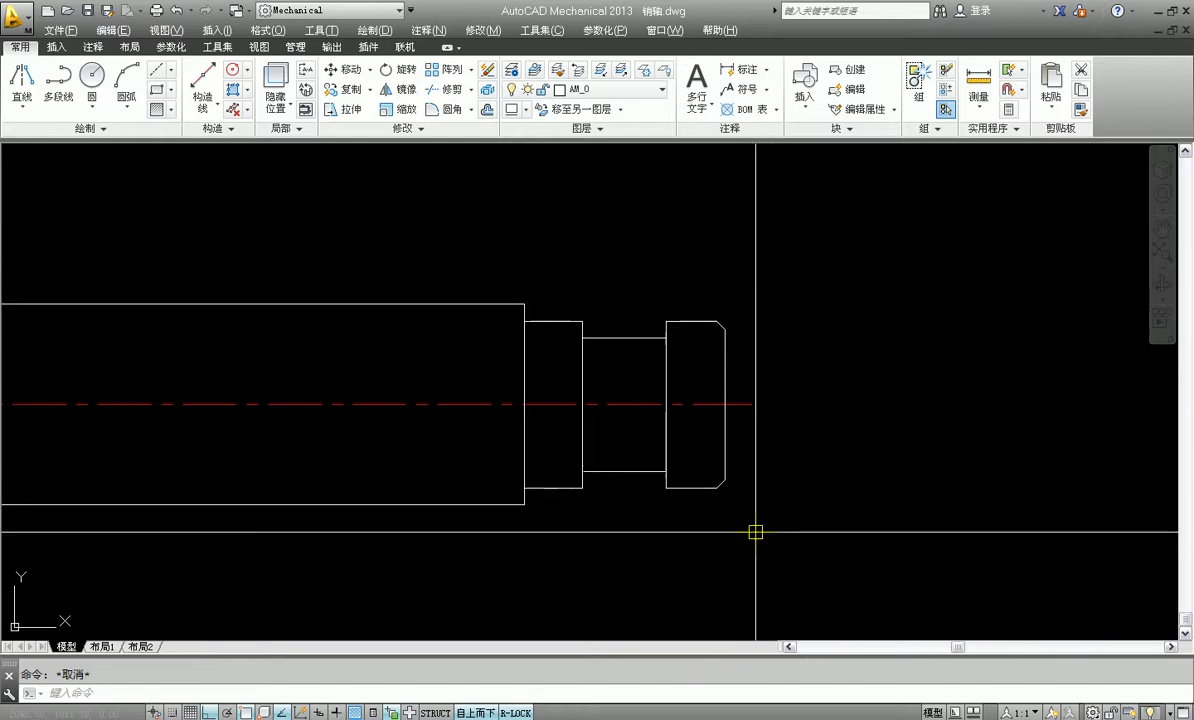
type("l")
- Draw a vertical edge line between the right end's chamfer corners
key("Return")
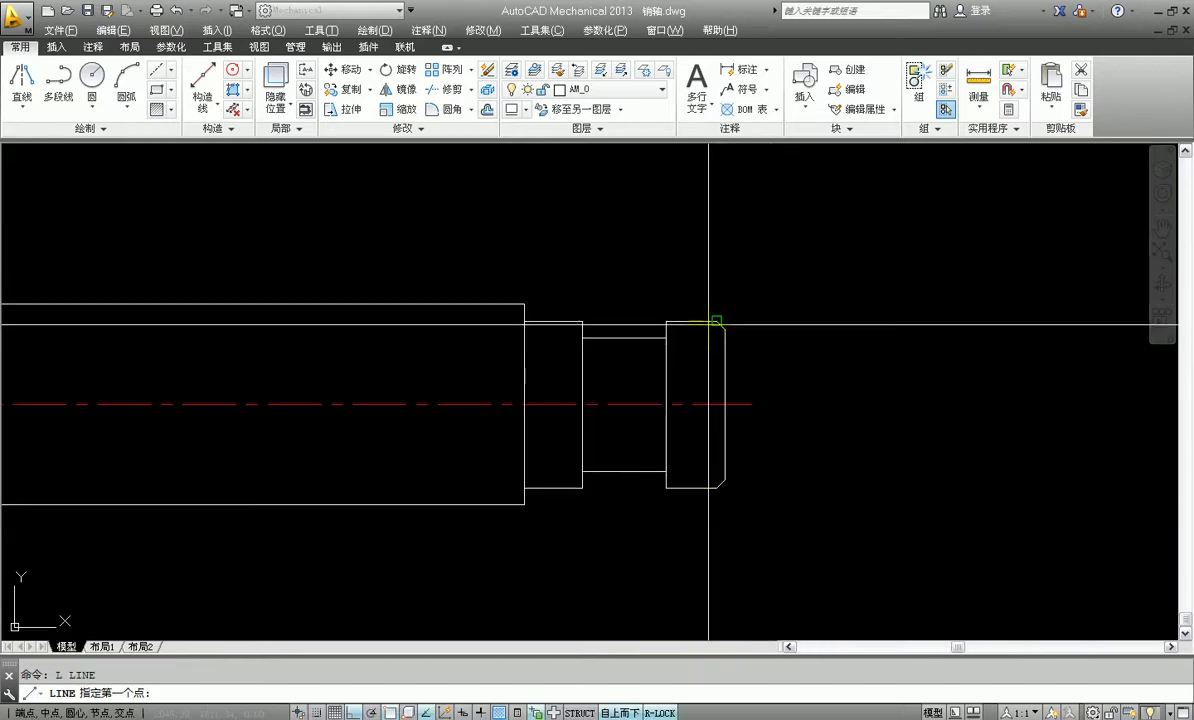
left_click(716, 321)
scroll(680, 555, "down", 2)
middle_click_drag(680, 555, 985, 543)
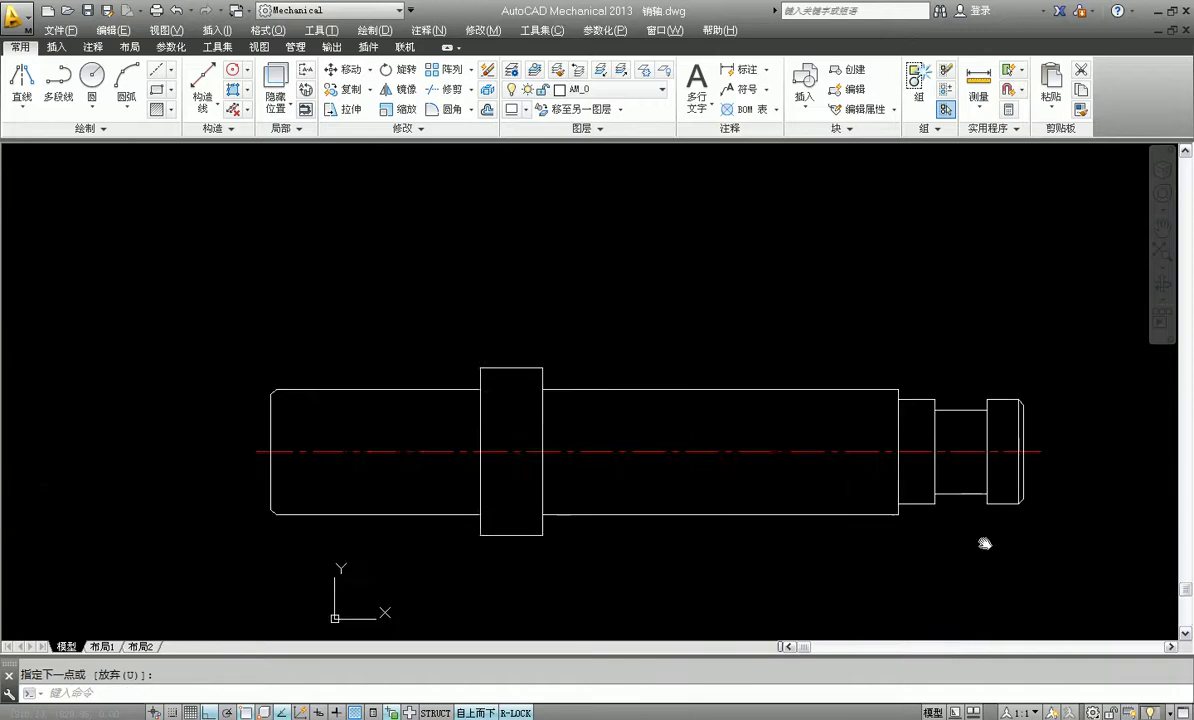
scroll(600, 420, "up", 3)
- Draw a vertical edge line between the left end's chamfer corners
key("Return")
key("Return")
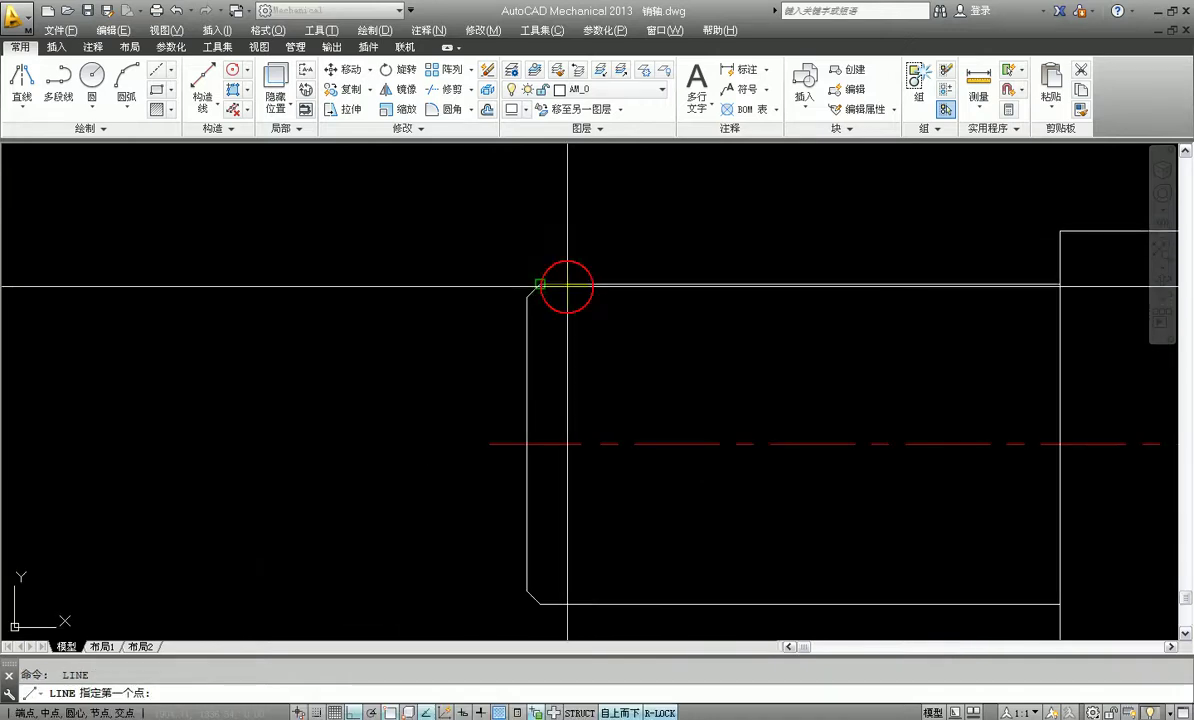
left_click(567, 286)
scroll(660, 530, "down", 3)
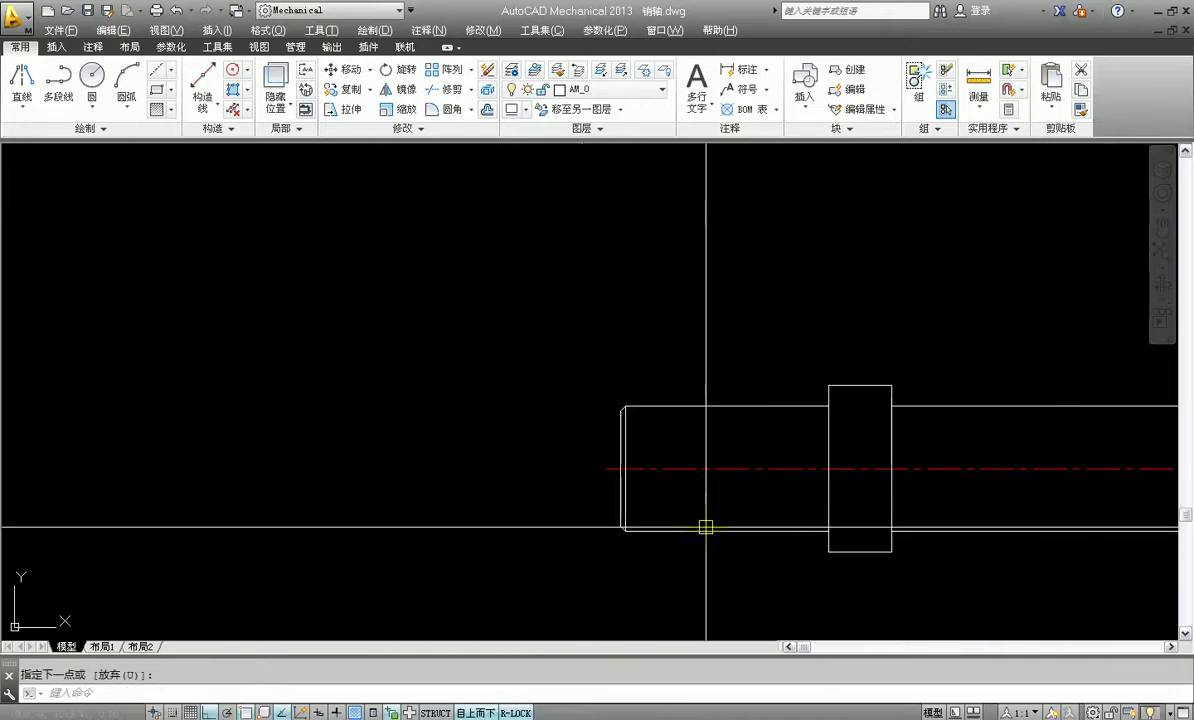
scroll(546, 544, "down", 2)
scroll(544, 496, "down", 1)
key("Escape")
scroll(506, 437, "up", 2)
middle_click_drag(506, 437, 526, 425)
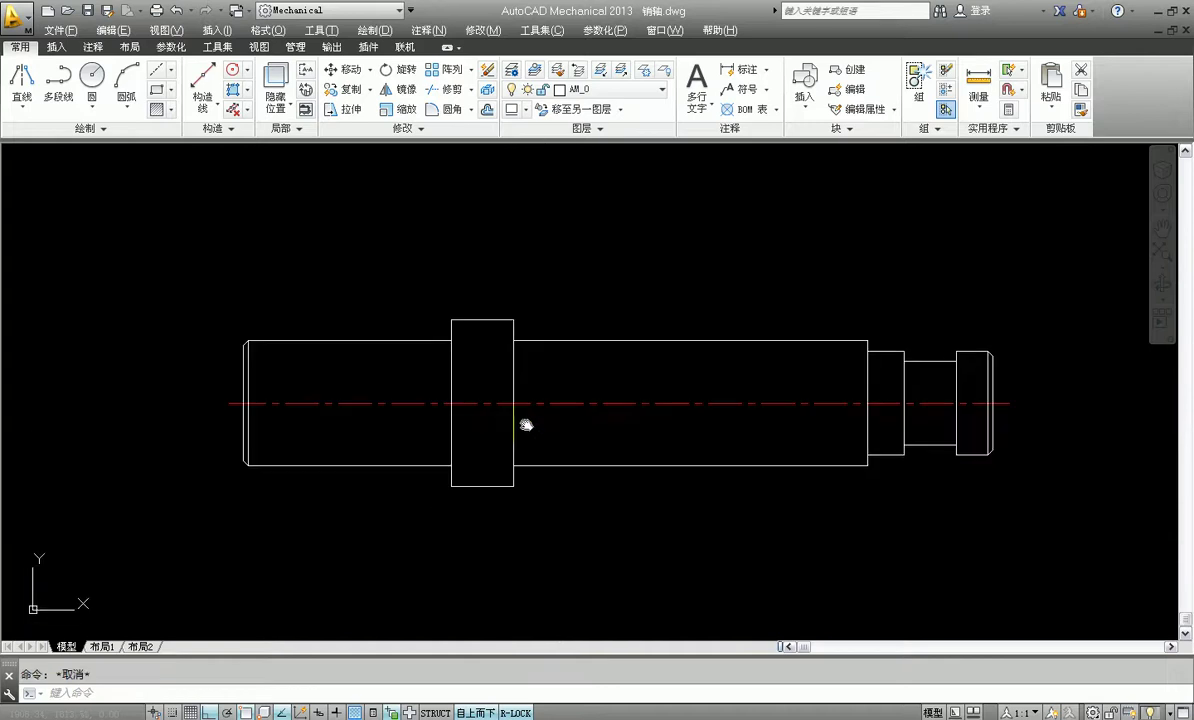
middle_click_drag(642, 408, 637, 405)
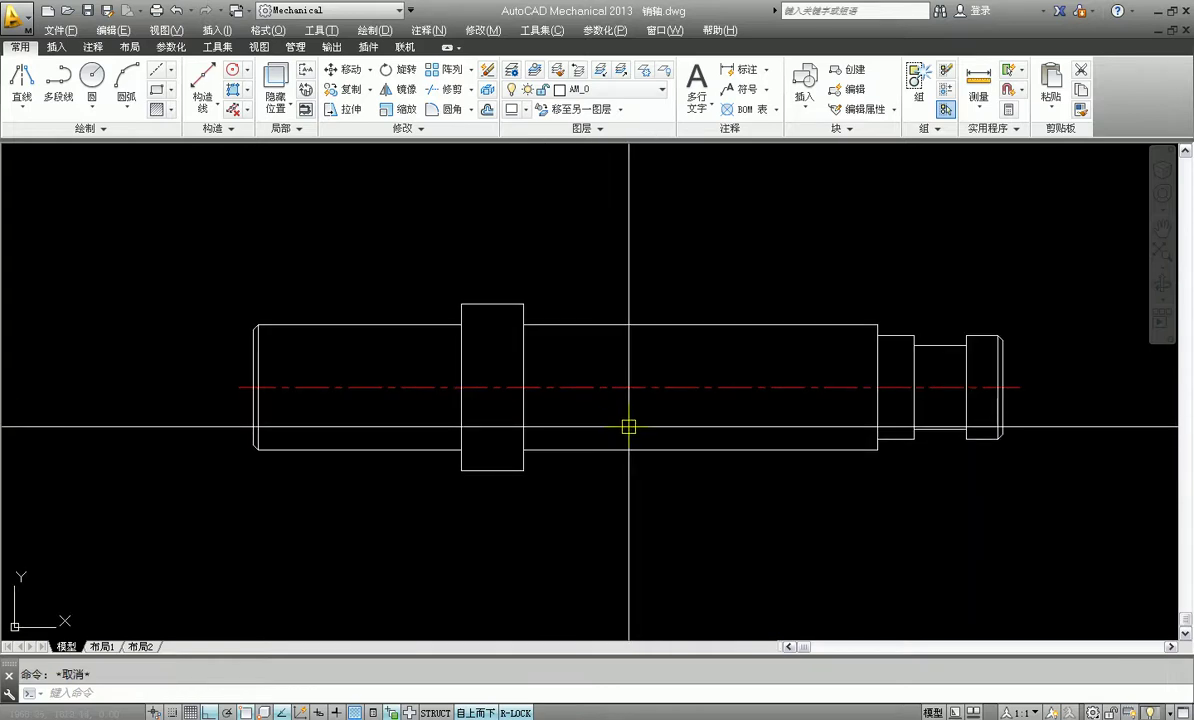